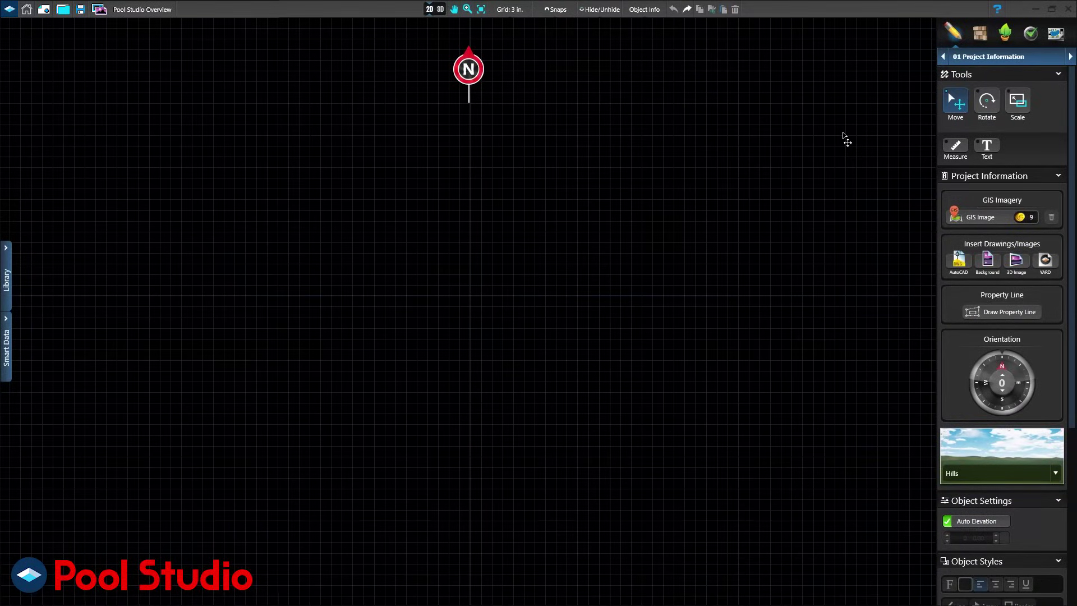
Measure a distance across the plan, then try a property plan background and undo it.
click(955, 147)
drag(481, 291, 643, 298)
click(988, 263)
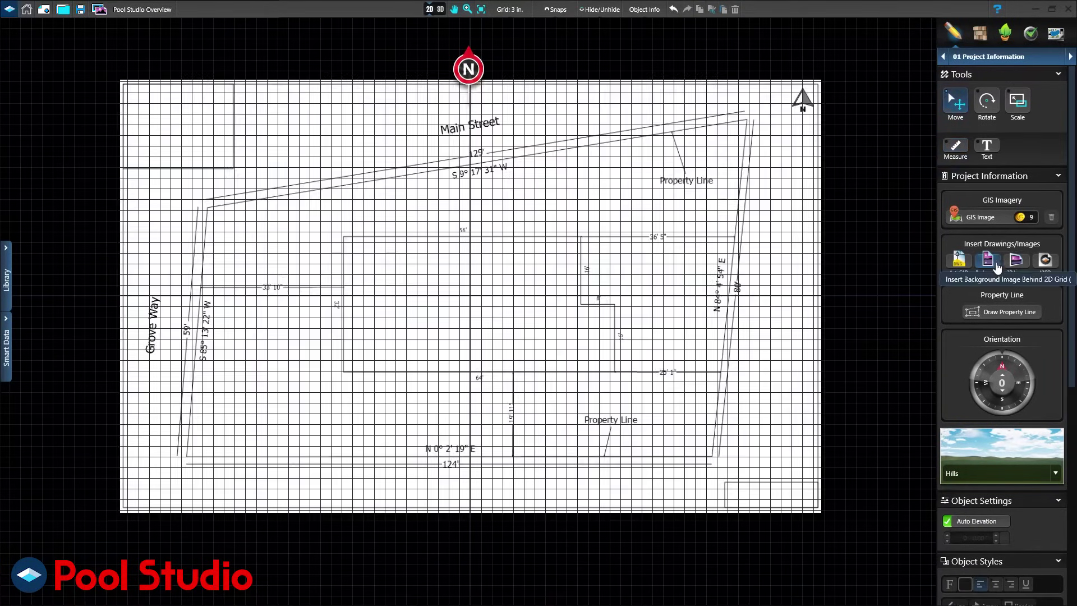
key(ctrl+z)
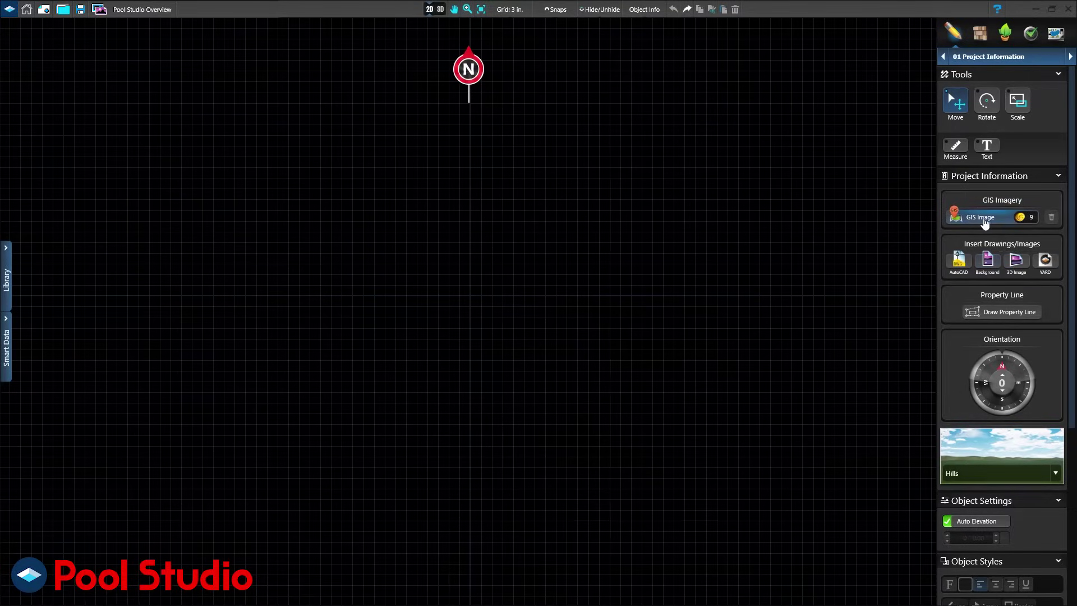
Import the aerial GIS image for the project address, including the parcel line, onto the plan.
click(989, 218)
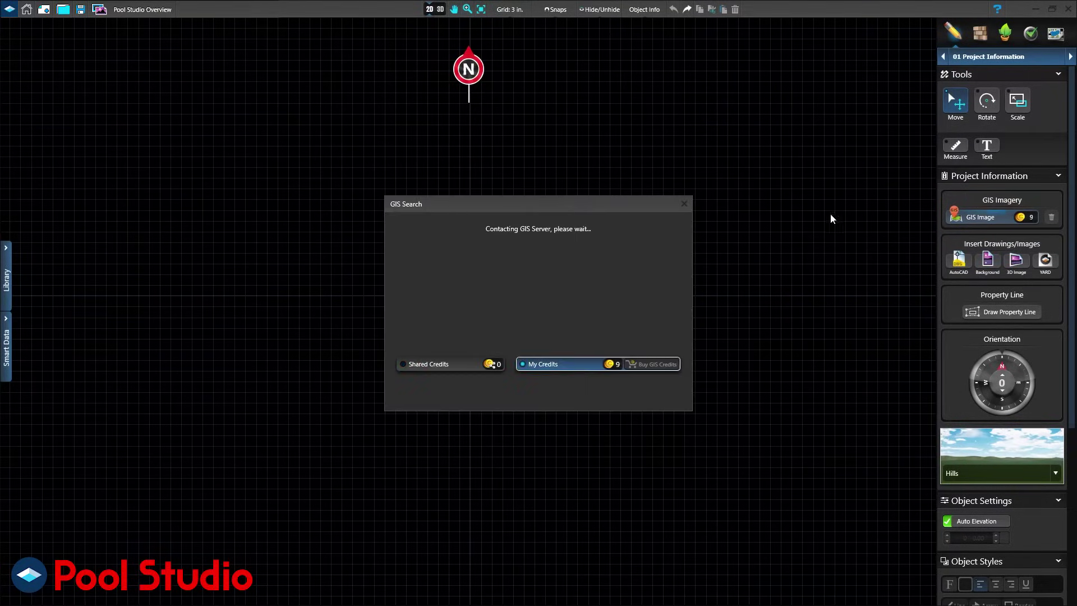
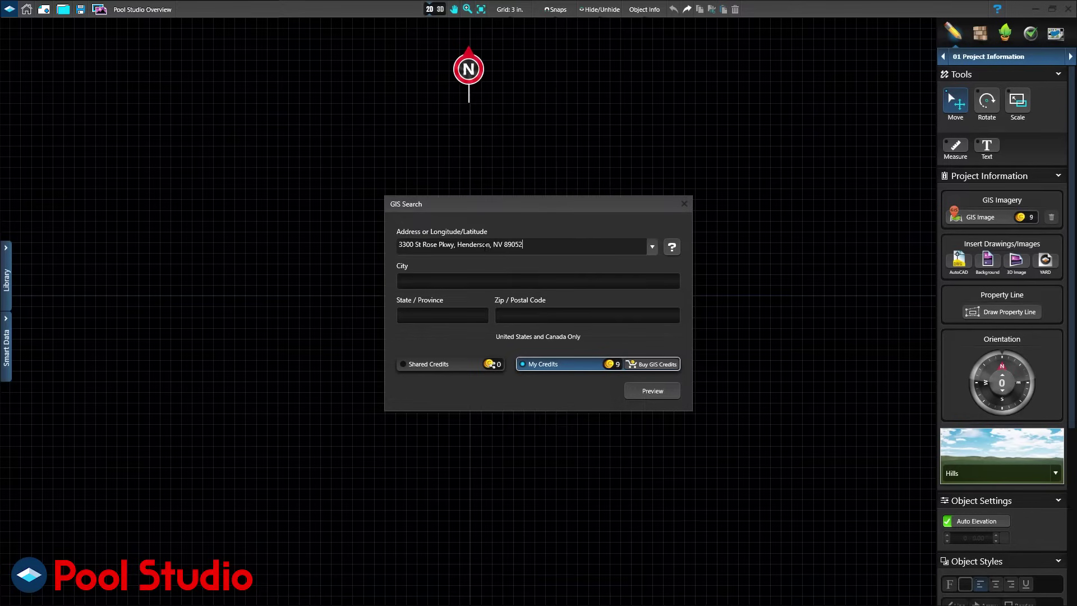
click(644, 394)
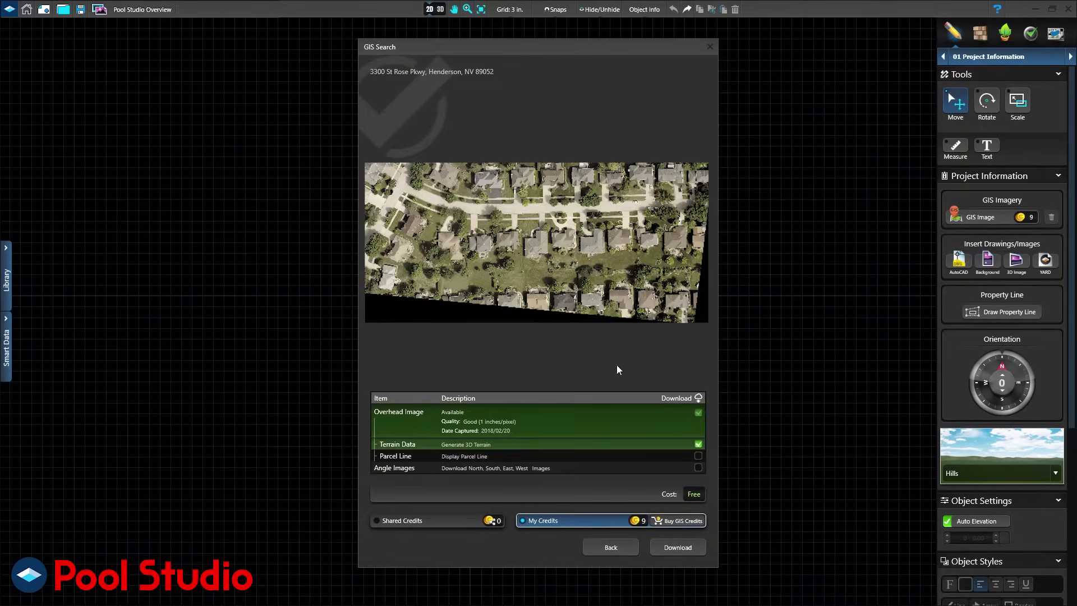
click(698, 457)
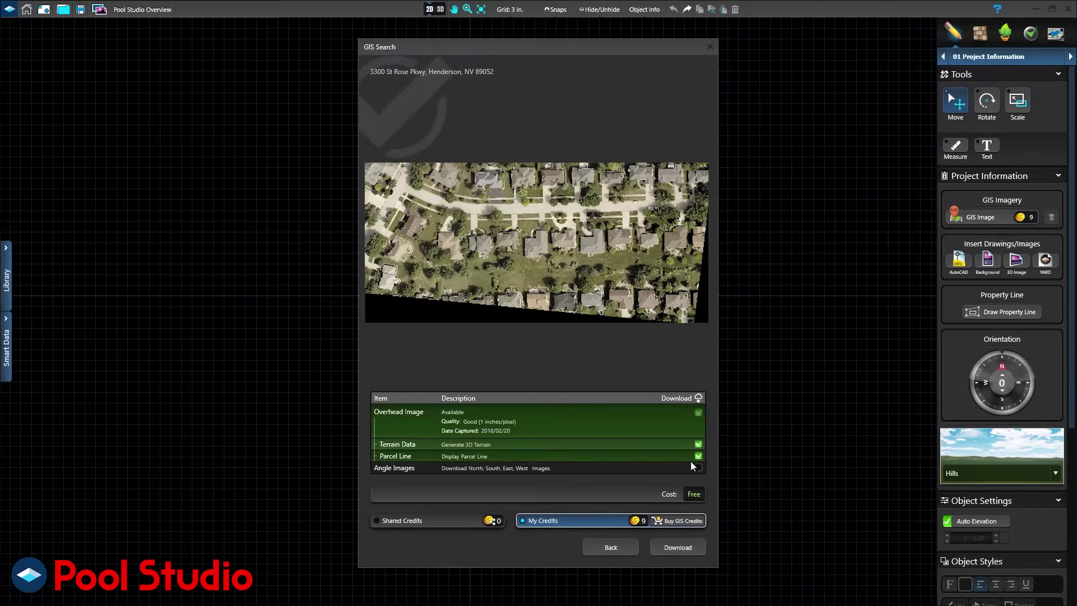
click(677, 547)
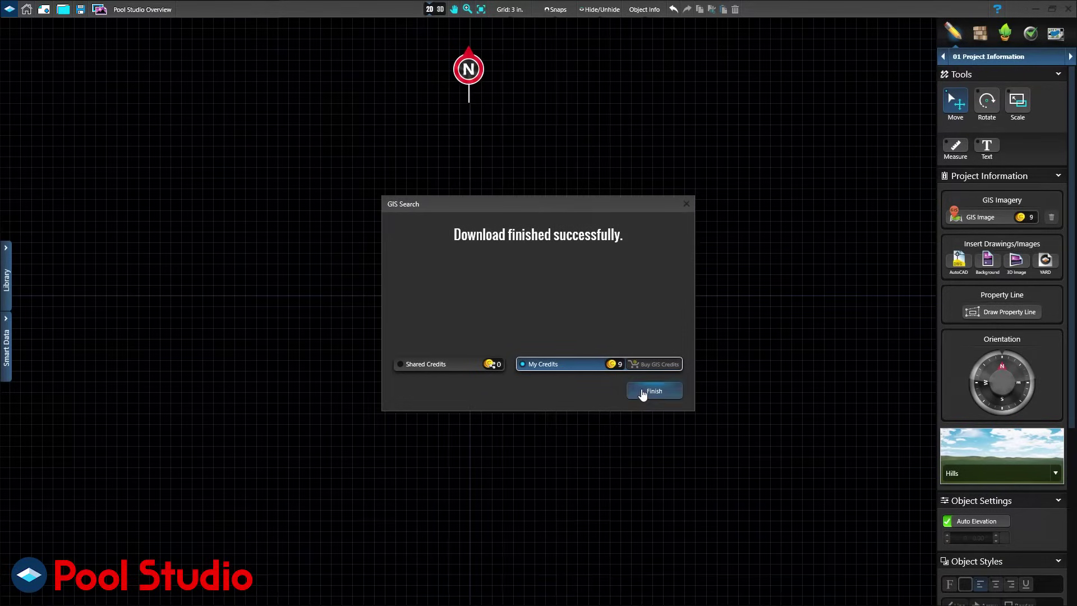
click(643, 394)
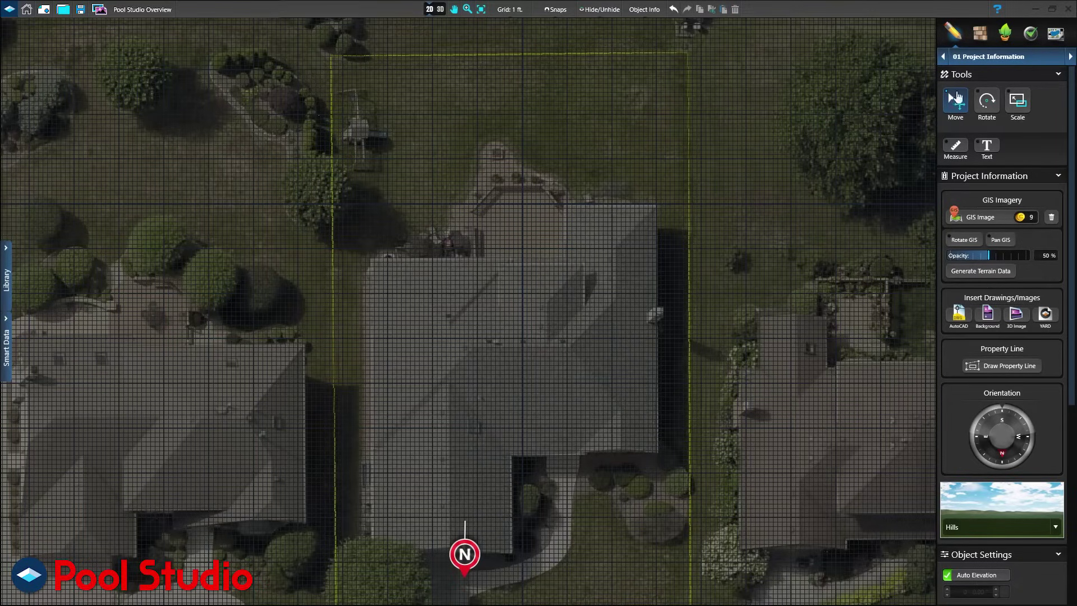
Open the design stage list to go to the 02 House stage.
click(993, 66)
In the 02 House stage, begin tracing the house outline along the roof's top edge.
click(988, 95)
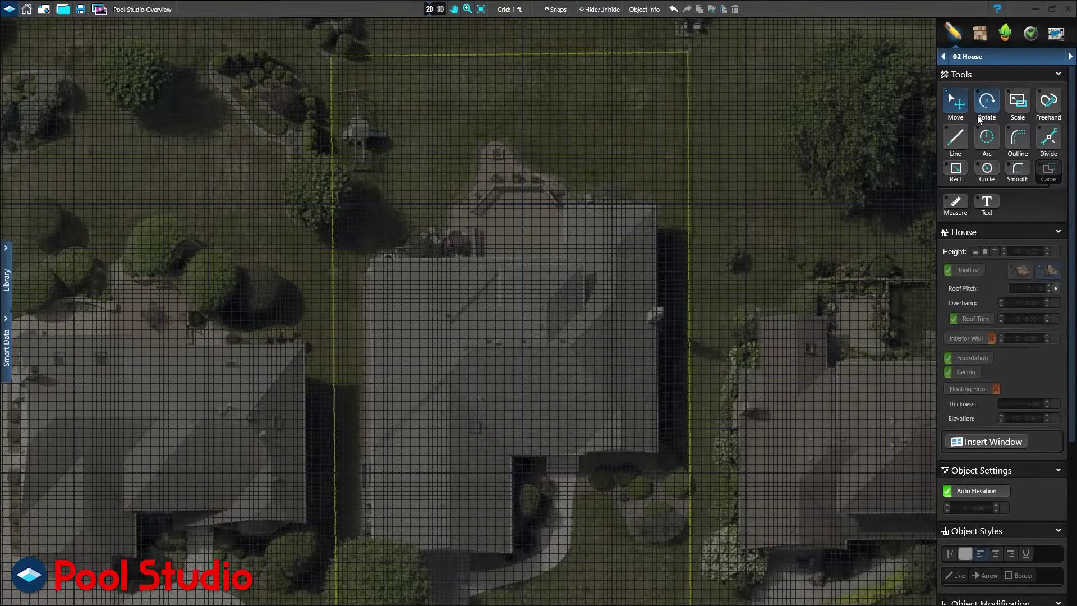
click(956, 139)
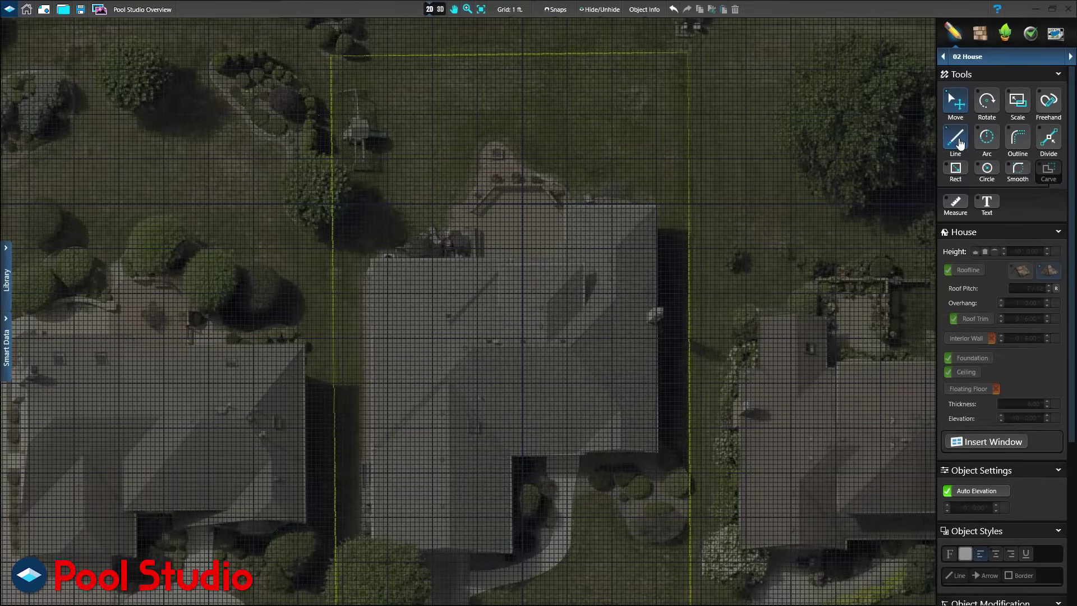
click(649, 209)
click(563, 203)
click(563, 258)
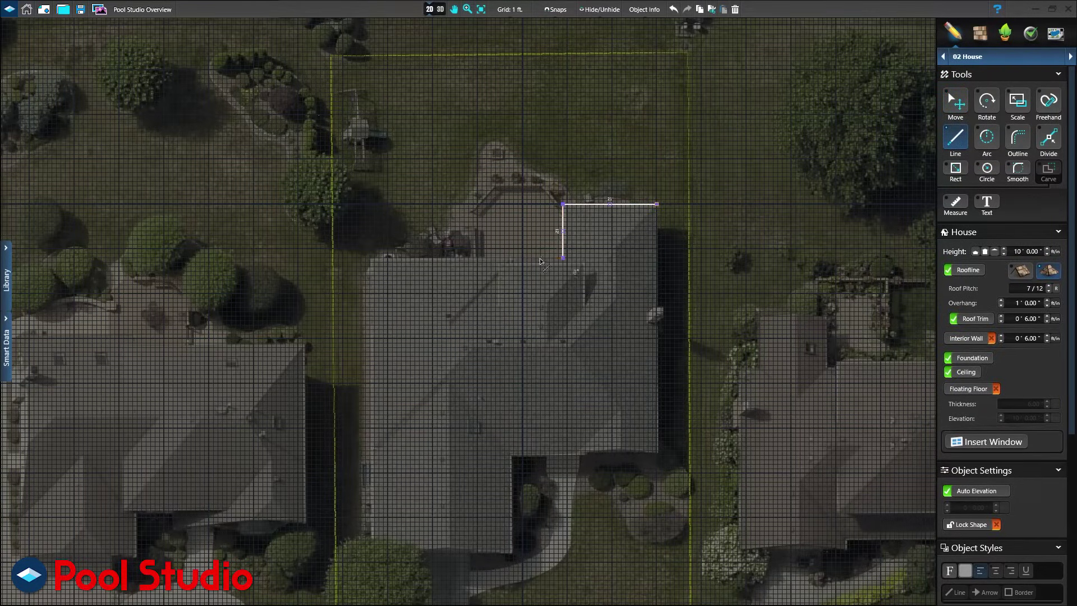
click(371, 258)
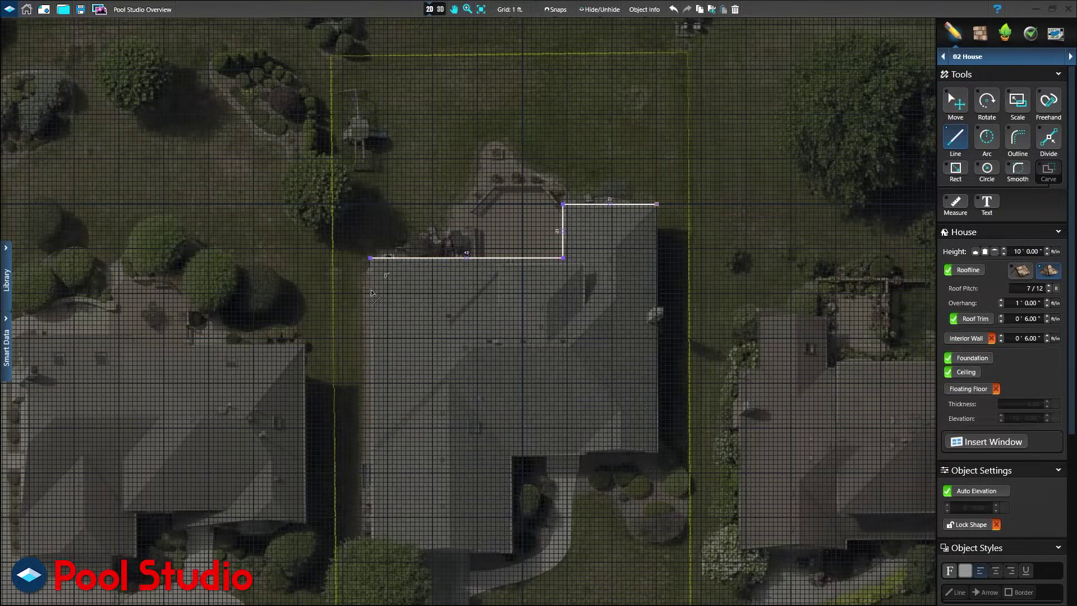
Finish the footprint down the left side and lower notch, then preview the hip-roofed house in 3D.
click(370, 553)
click(513, 553)
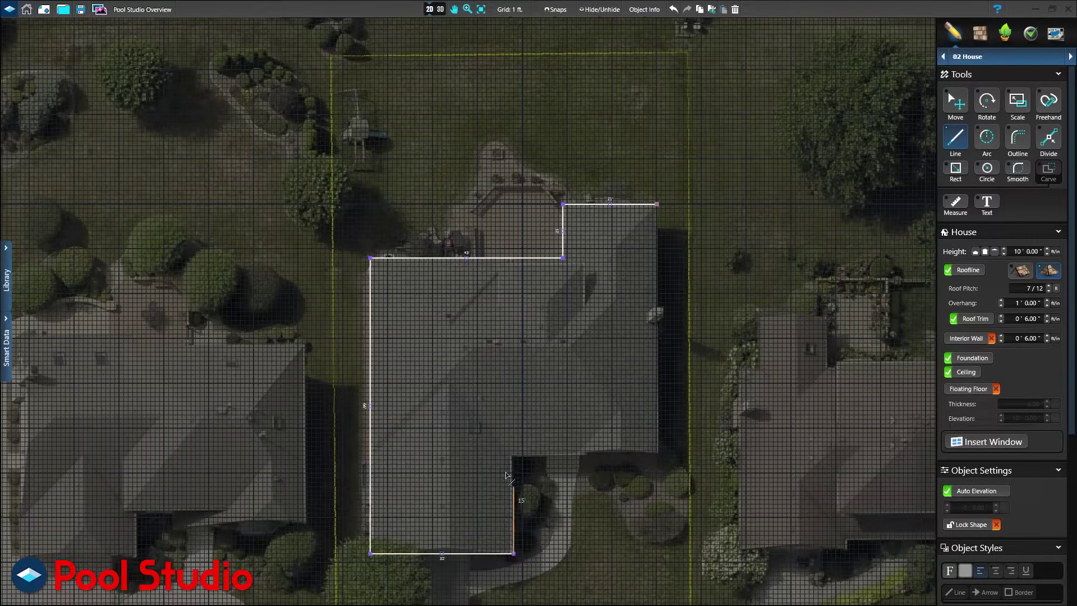
click(513, 451)
click(657, 451)
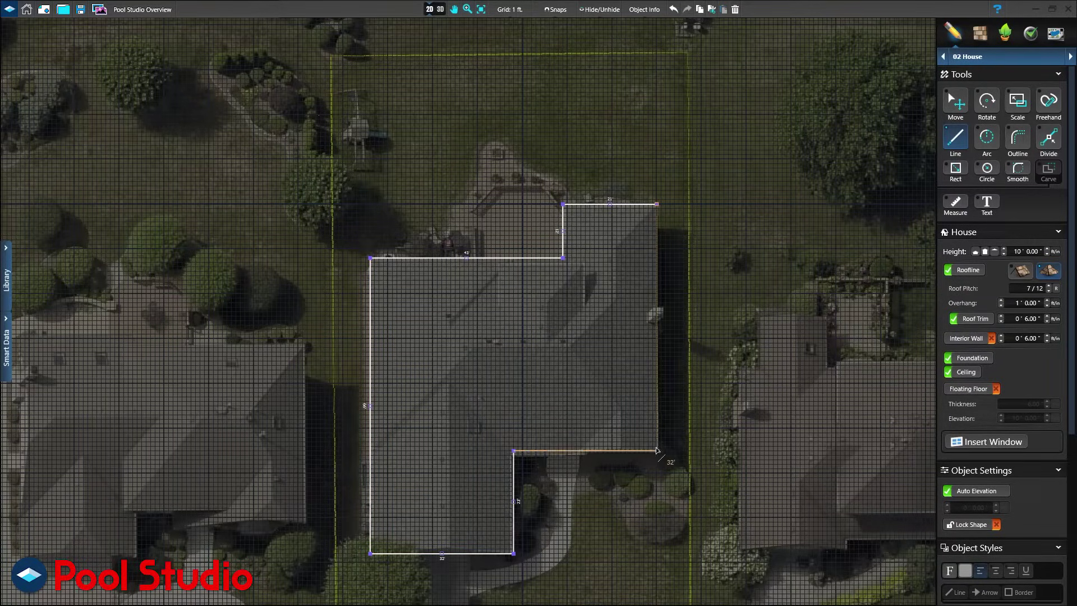
click(657, 204)
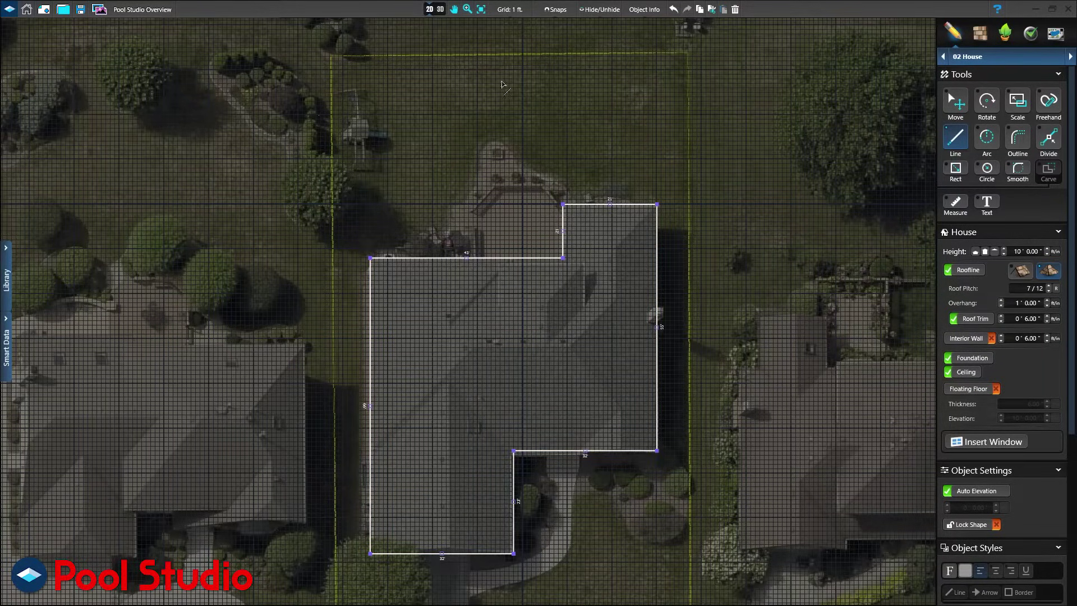
click(440, 10)
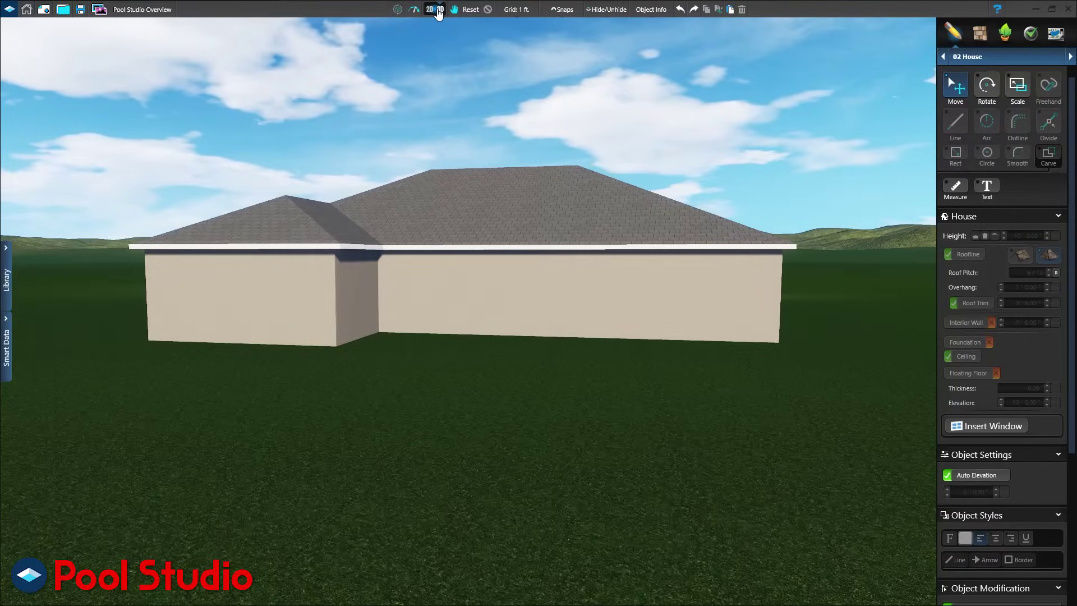
click(438, 14)
Draw a second house outline over the back recess from the top-right corner.
key(l)
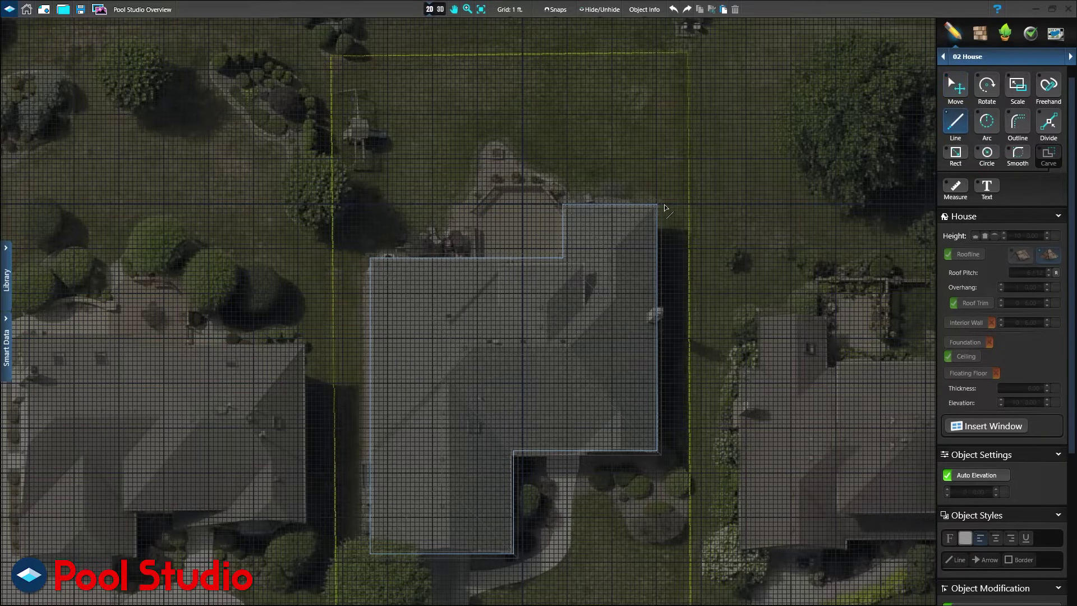
click(658, 204)
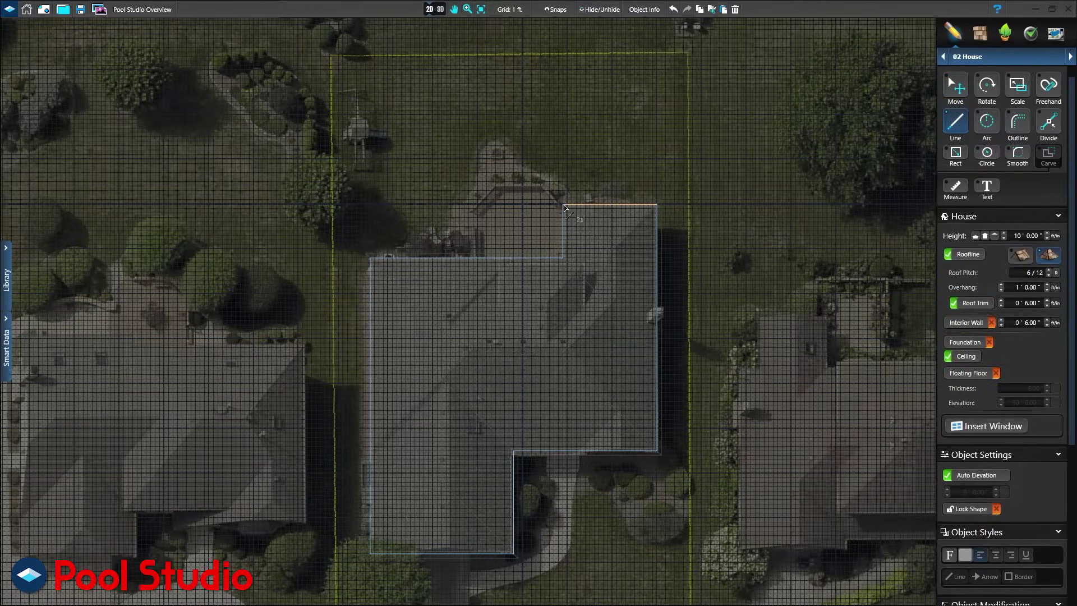
click(564, 205)
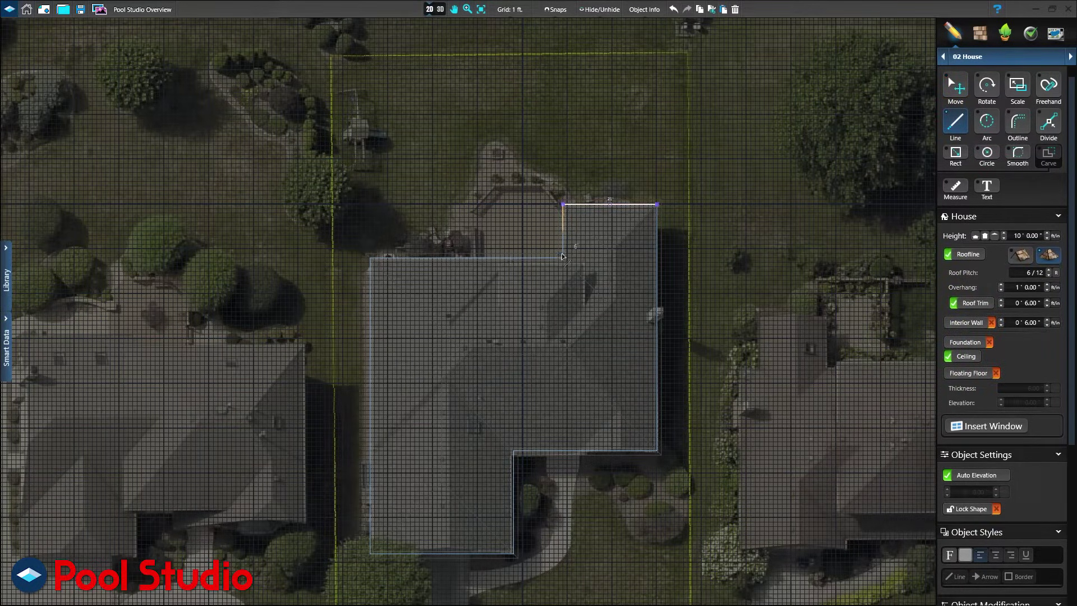
click(563, 303)
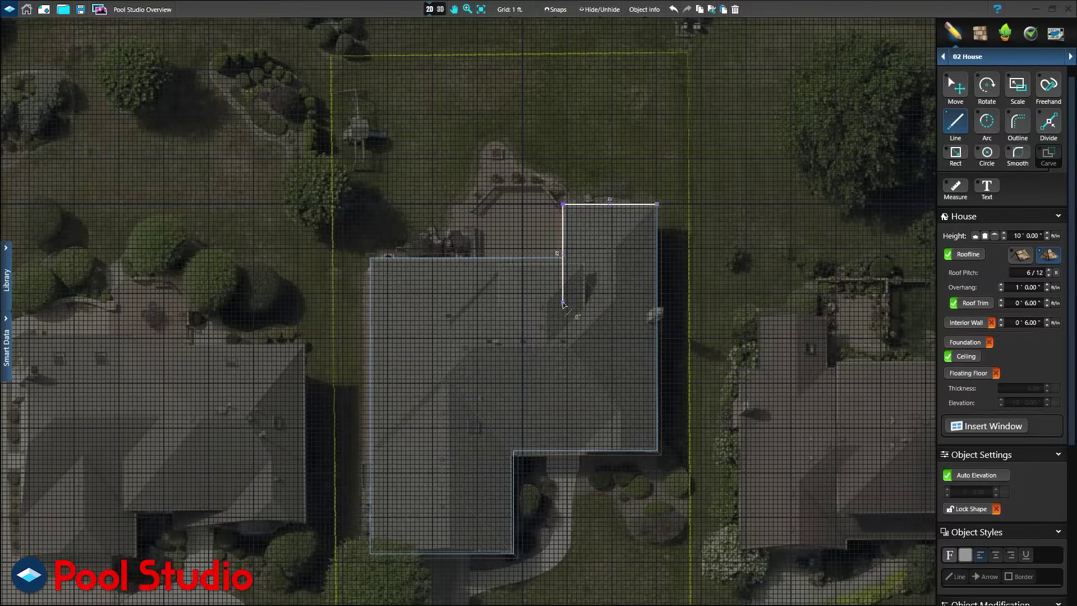
click(455, 303)
click(456, 258)
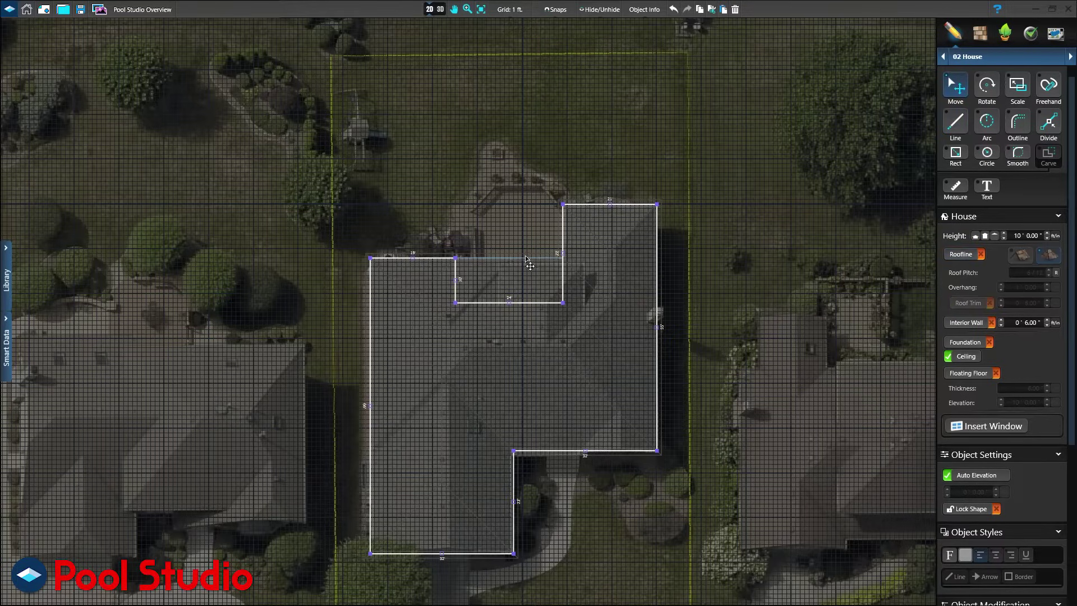
Set the new section to 1 inch tall with Auto Elevation off, and view in 3D.
click(994, 236)
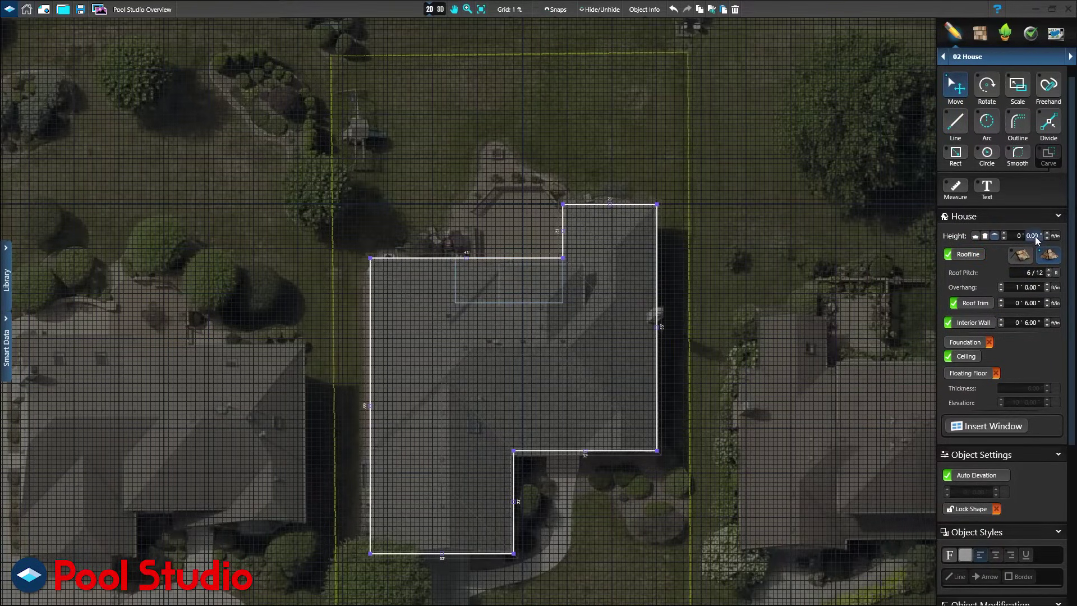
text(1)
click(976, 475)
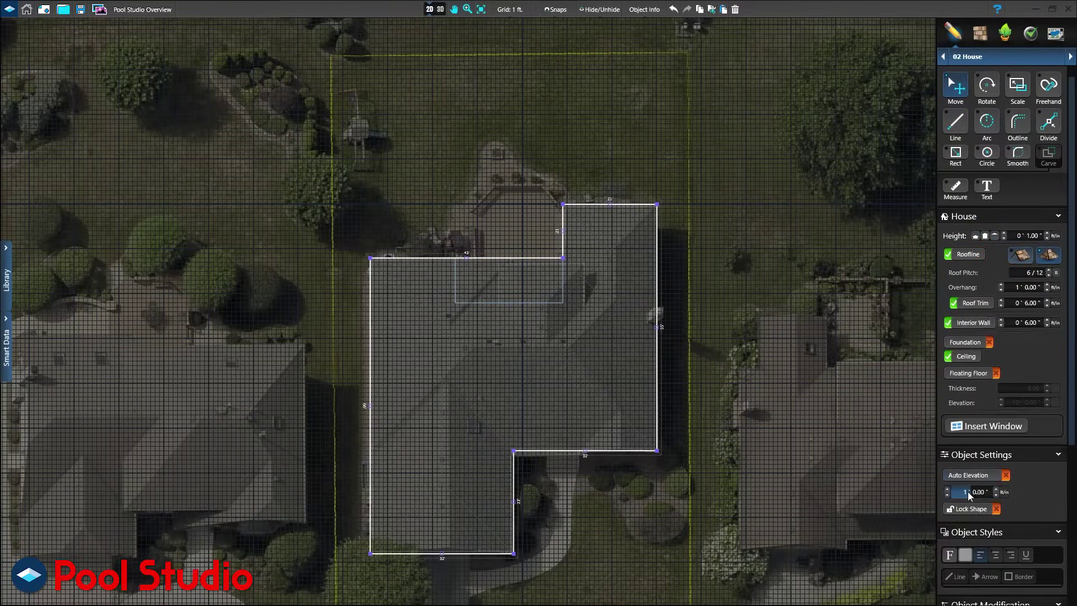
click(440, 9)
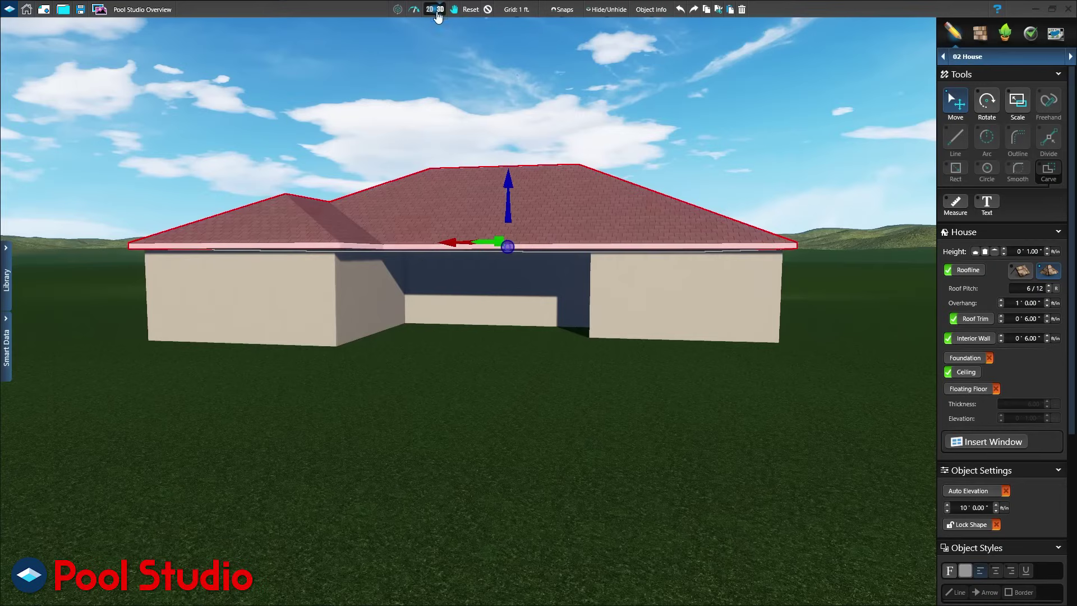
Change the left roof section from a hip to a gable roof.
click(290, 223)
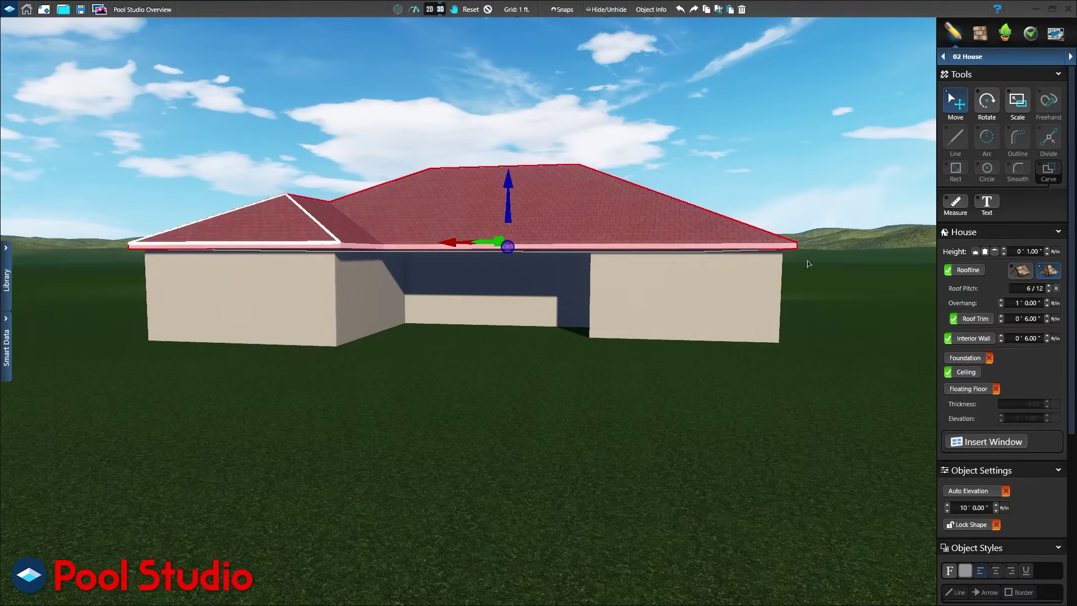
click(1020, 271)
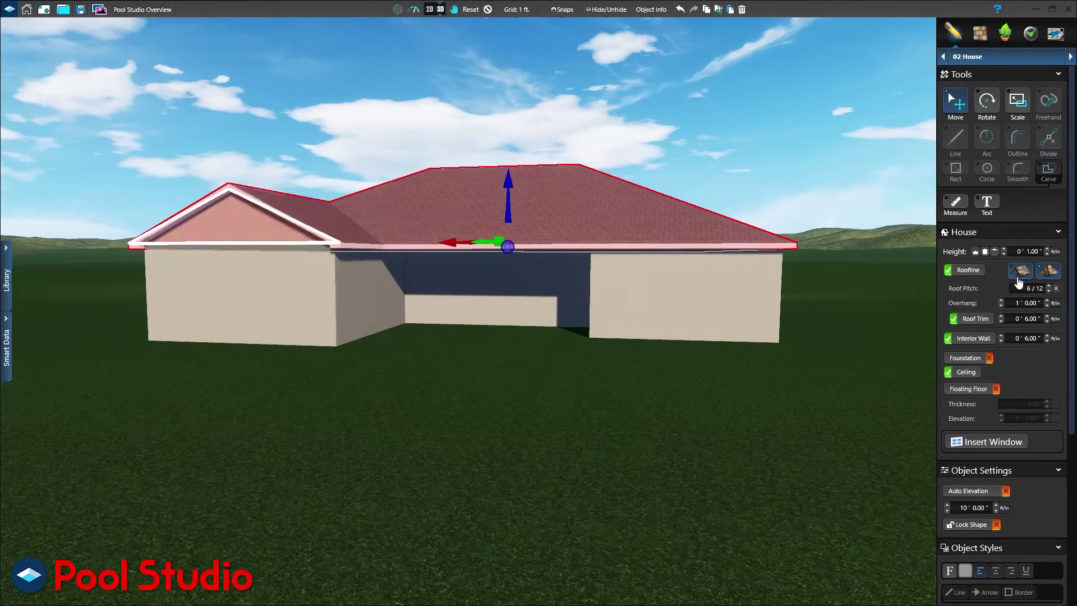
click(487, 10)
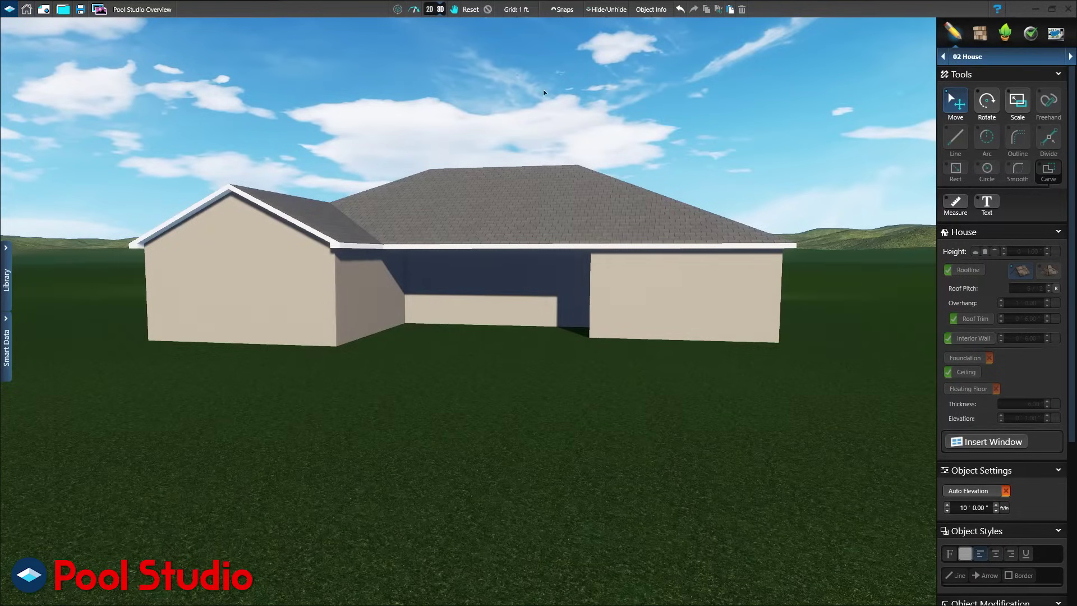
Insert windows on the right wall and move on to the Walls, Fences & Railing stage.
click(981, 442)
click(745, 326)
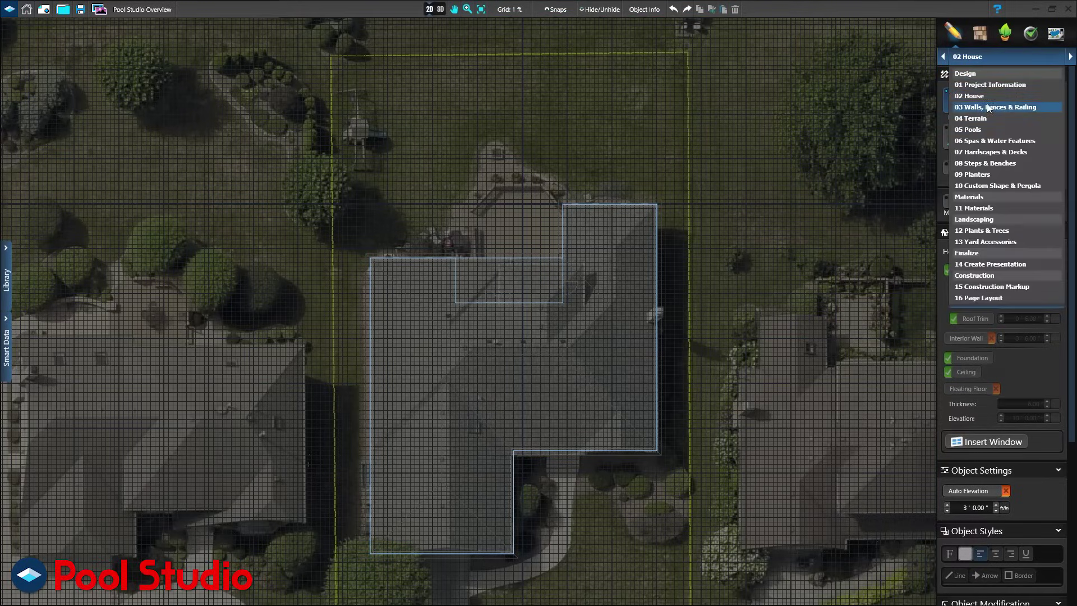
click(987, 104)
Draw a fence up the left lot line, across the back, down the right side to the house, and view in 3D.
click(955, 137)
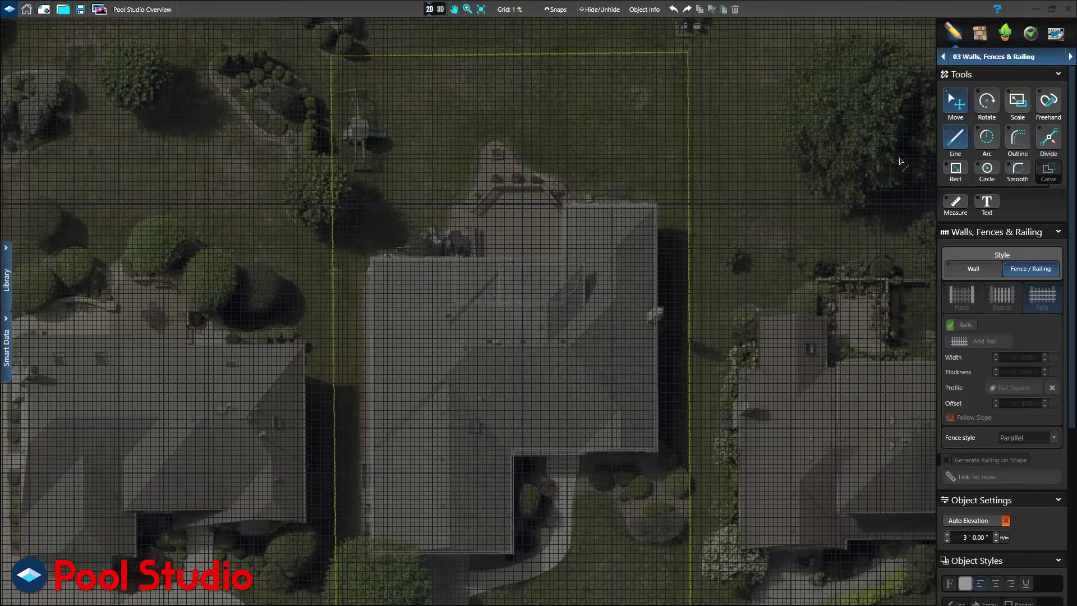
click(334, 383)
click(332, 56)
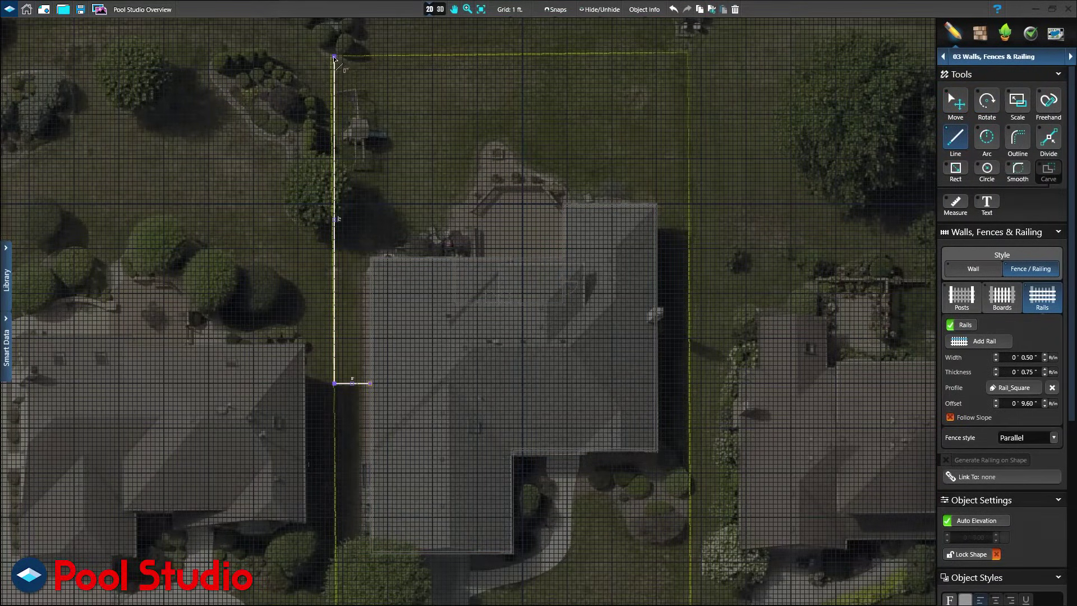
click(689, 57)
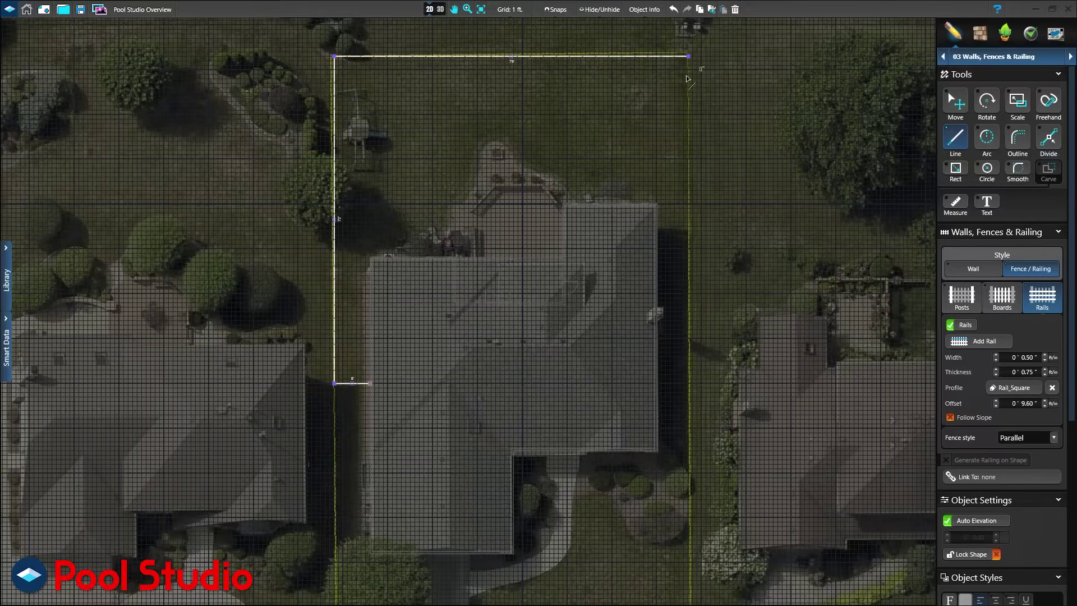
click(688, 351)
double_click(656, 352)
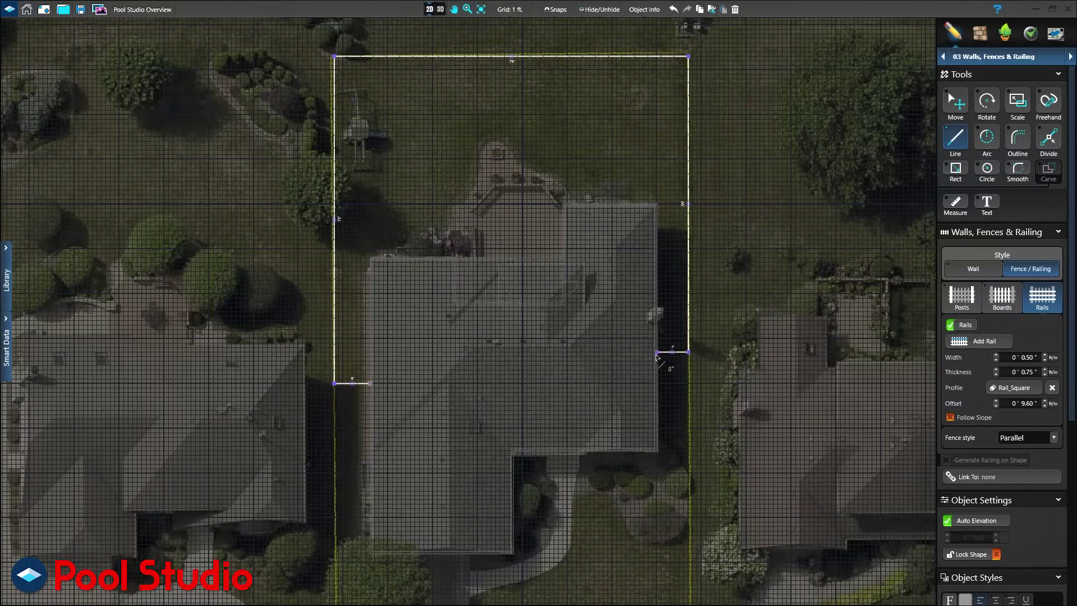
click(431, 14)
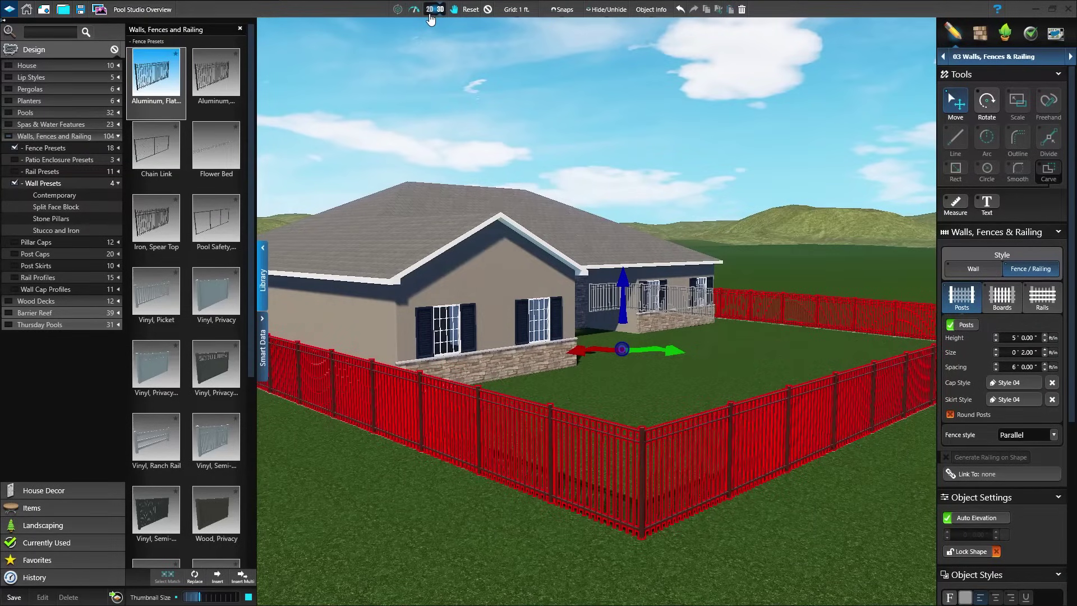
Try the Vinyl Privacy, Vinyl Semi-privacy and Wood presets, then settle on the Split Face Block wall.
click(219, 362)
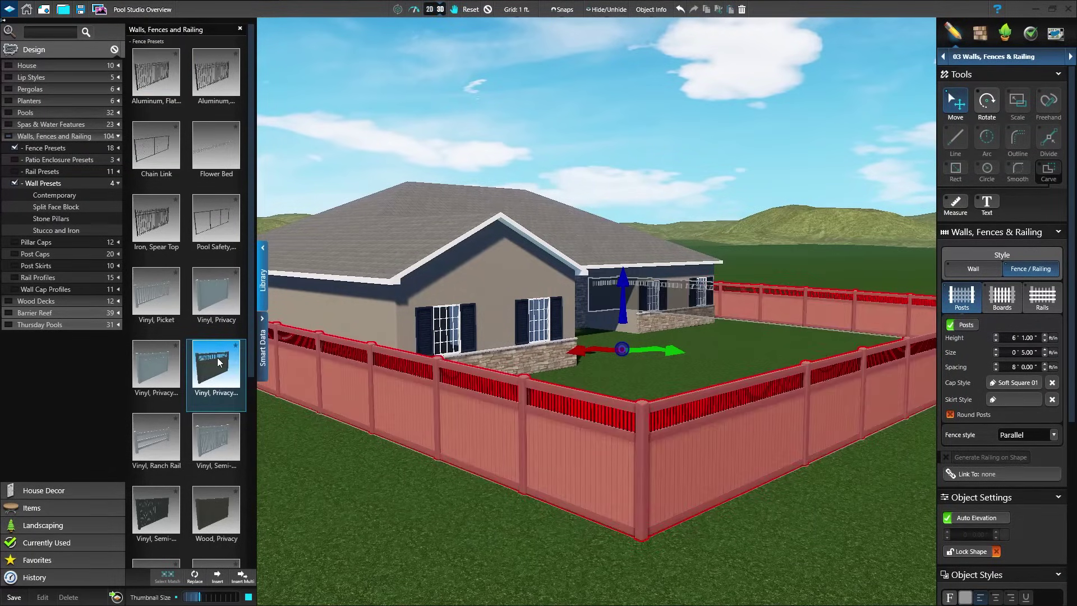
click(213, 442)
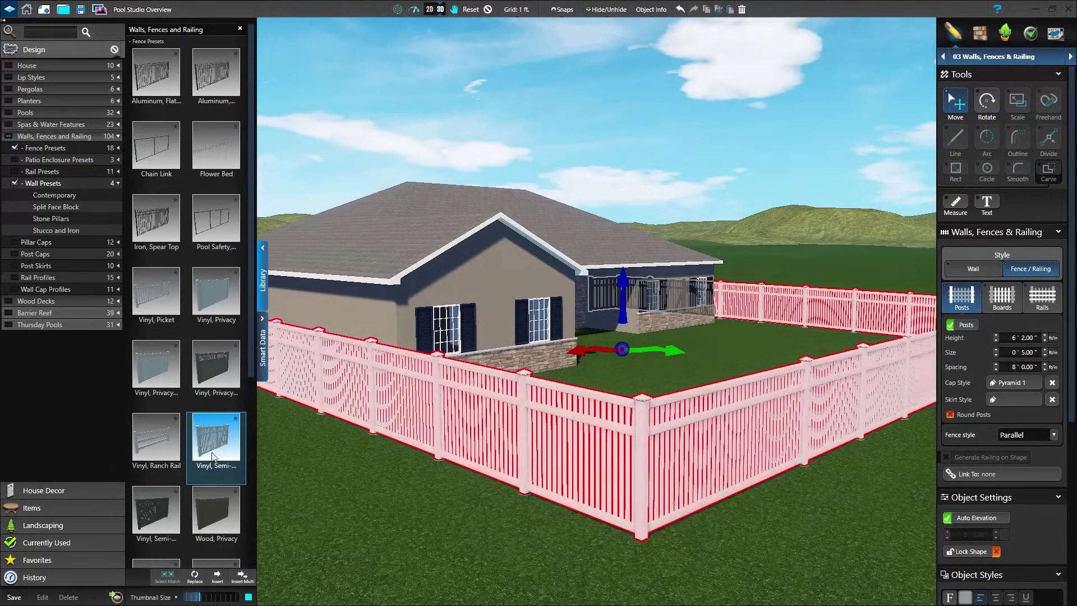
click(210, 504)
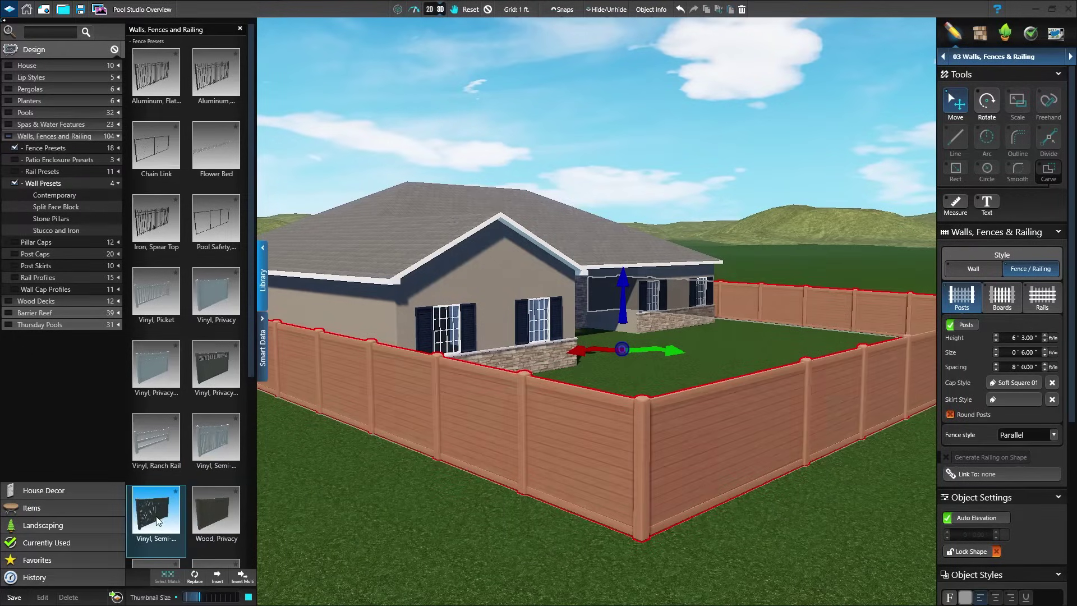
scroll(202, 490, down, 5)
click(208, 491)
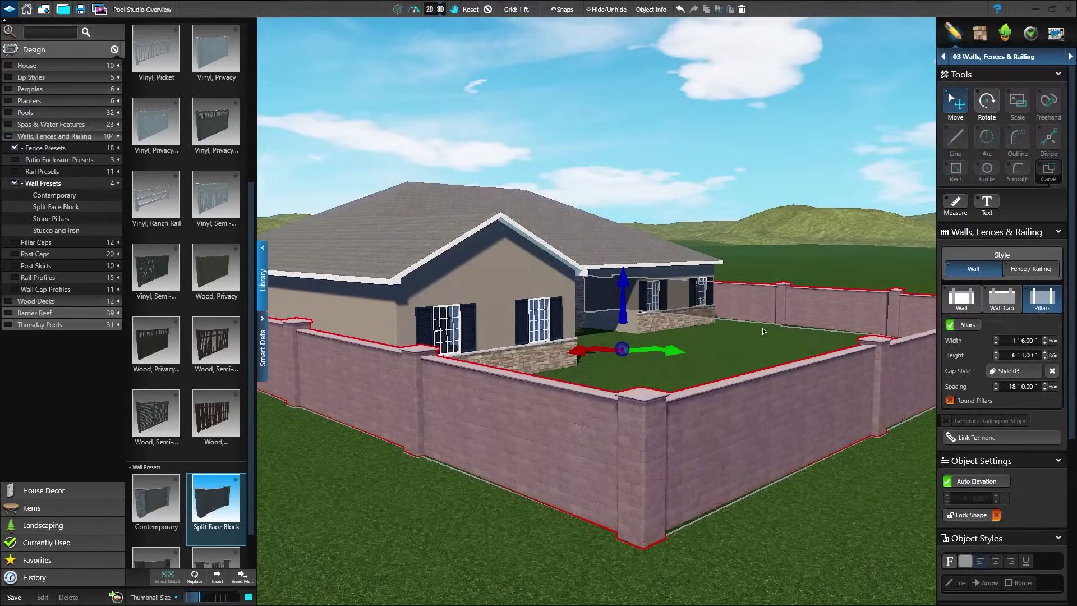
In the 2D plan, switch to the 05 Pools stage and trace an L-shaped pool outline on the lawn.
click(430, 9)
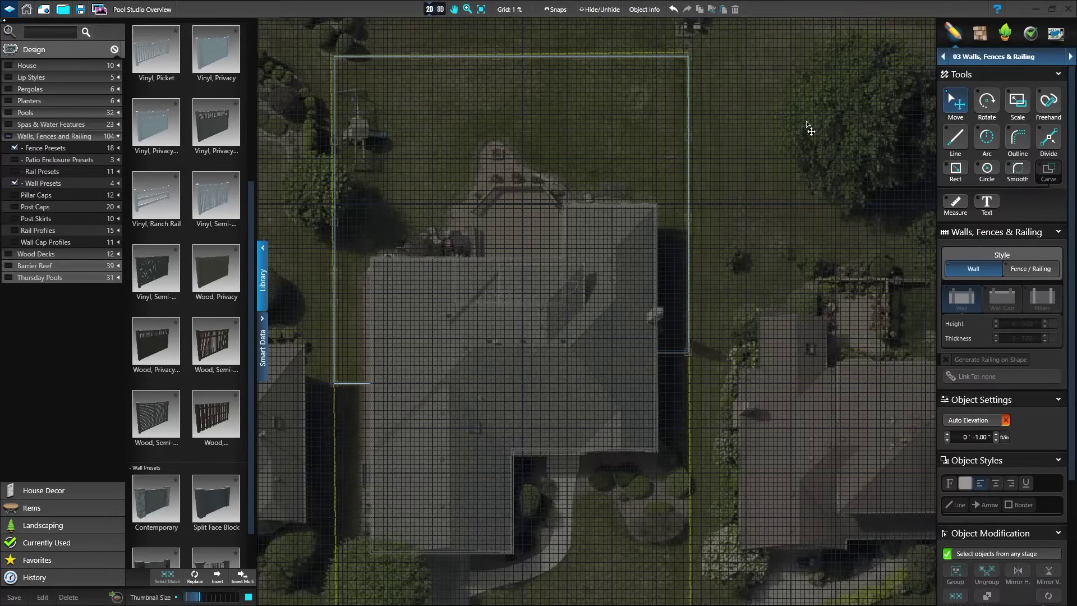
click(993, 57)
click(987, 131)
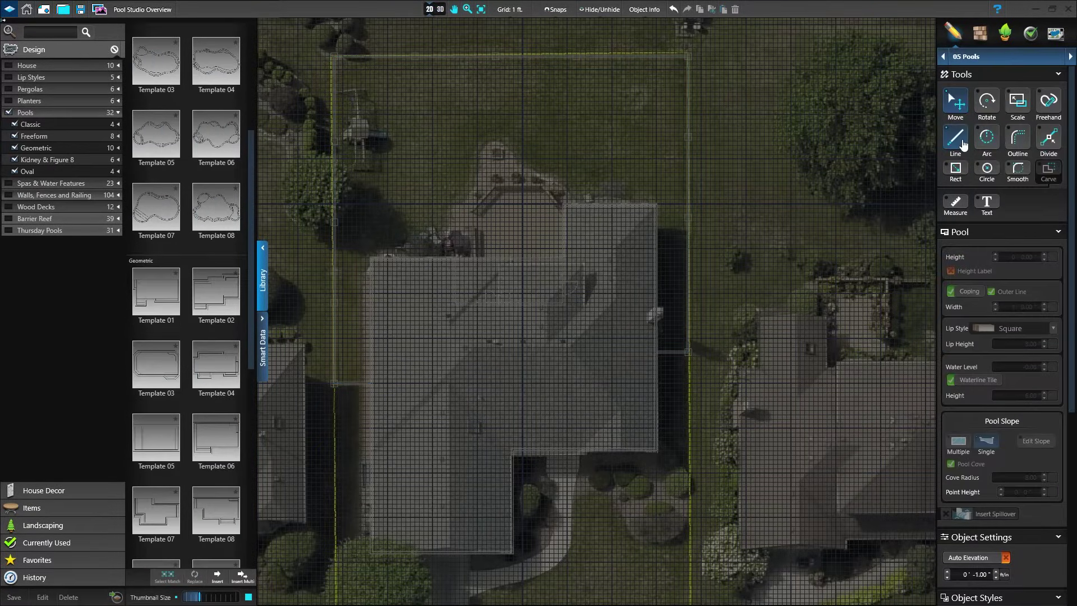
click(963, 145)
click(437, 177)
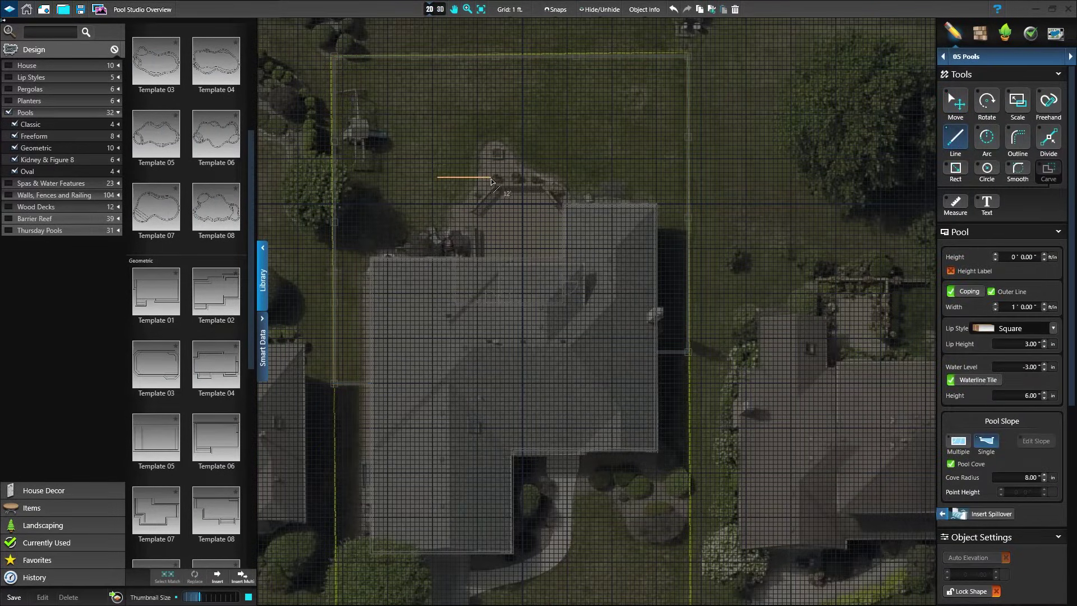
click(491, 178)
click(491, 136)
click(581, 136)
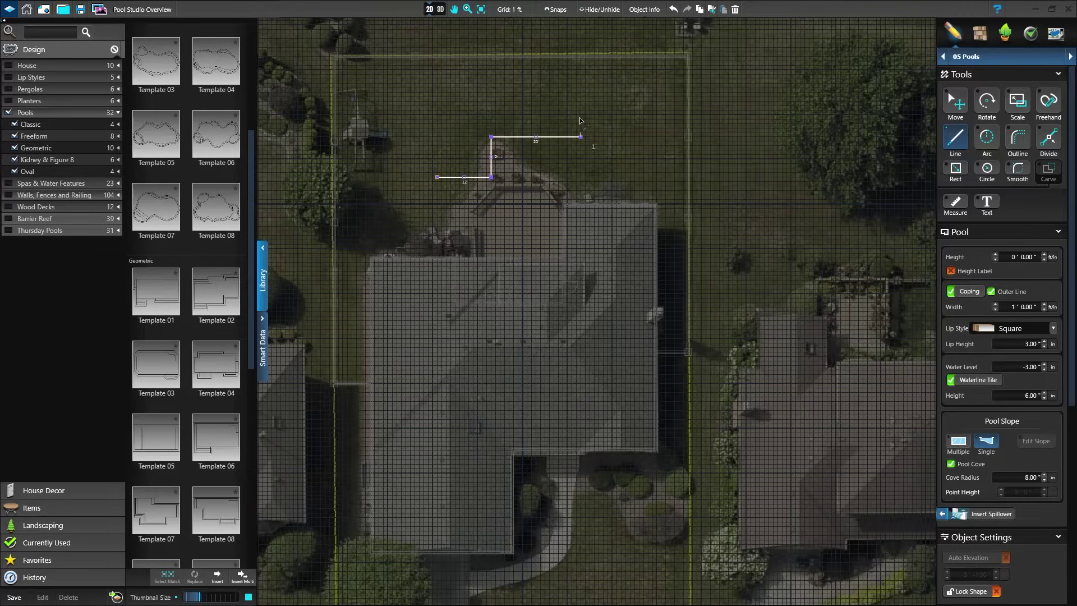
click(581, 83)
click(438, 83)
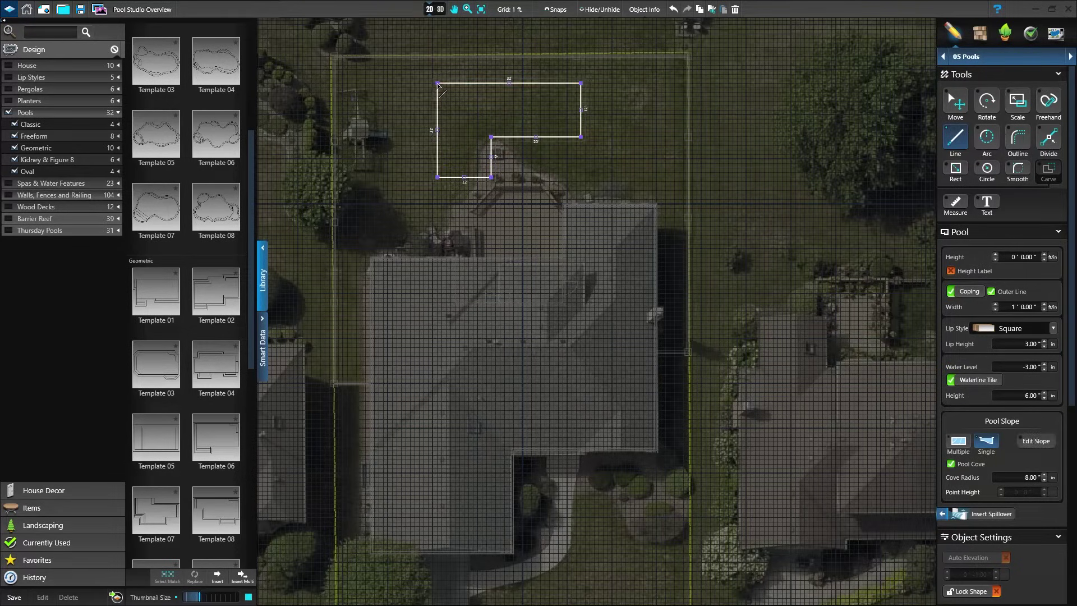
Drag the inner pool edge so the legs measure 18' and 14', then view in 3D.
key(Escape)
drag(496, 157, 517, 158)
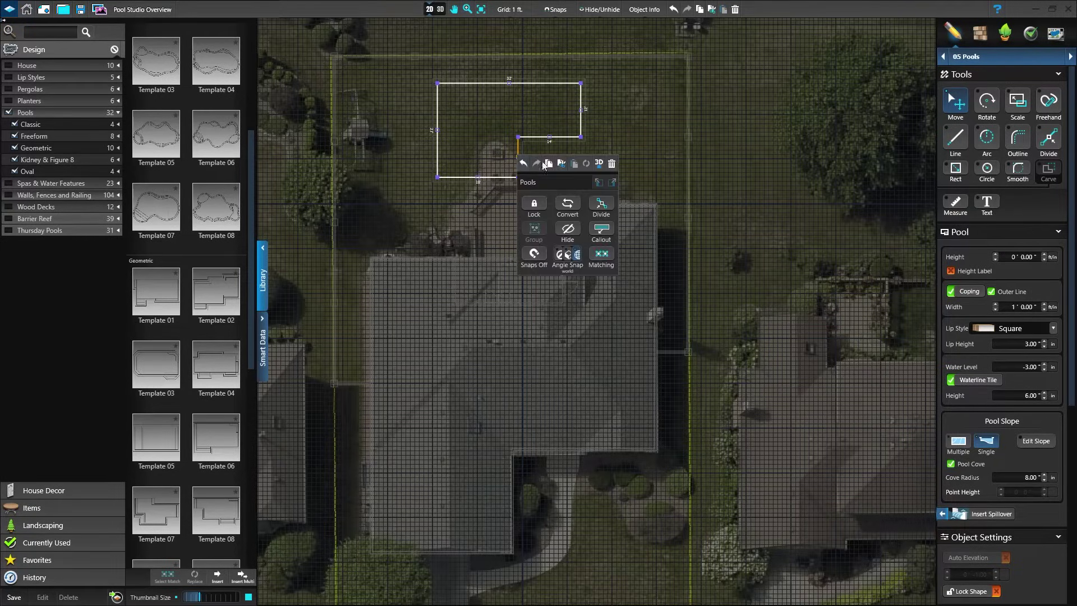
click(598, 163)
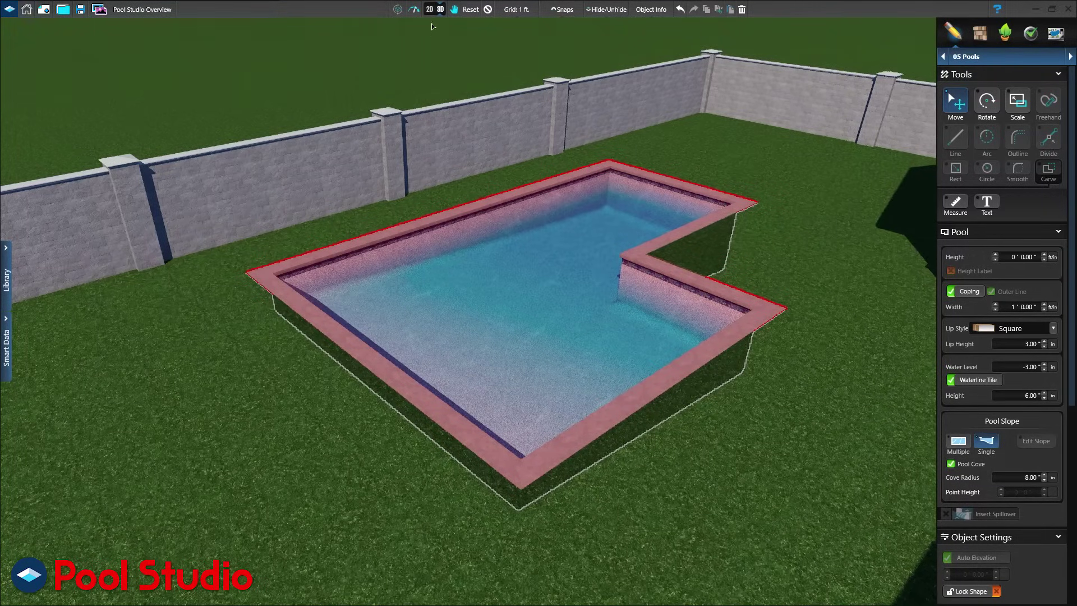
Switch back to the 2D plan showing the pool's 32 ft by 21 ft dimensions.
click(435, 8)
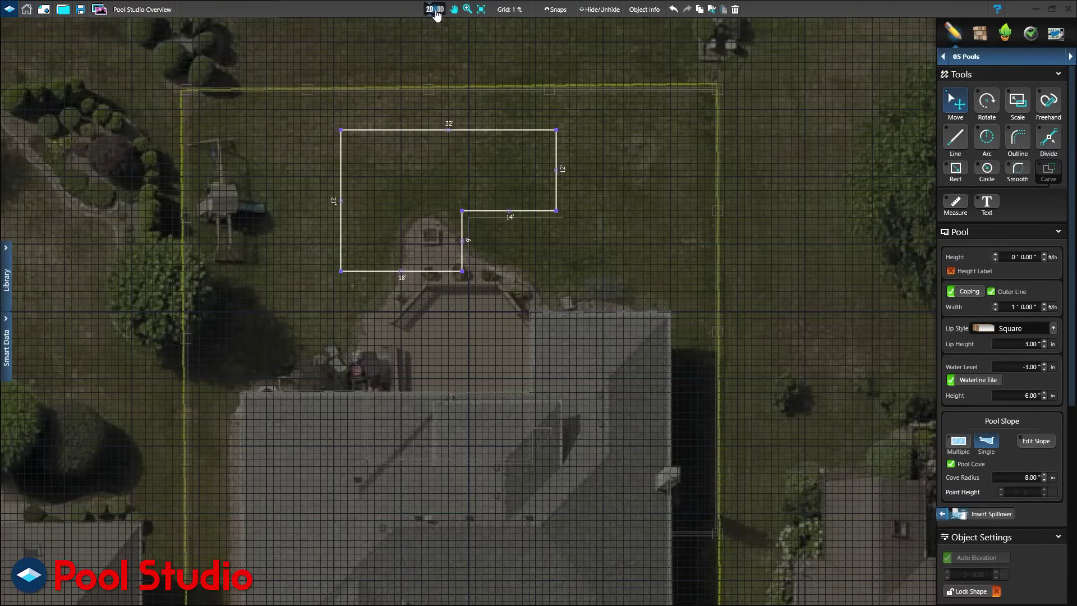
Edit the pool depth profile to 3 ft at the end with a 6 ft midpoint, then check it in 3D.
click(1042, 442)
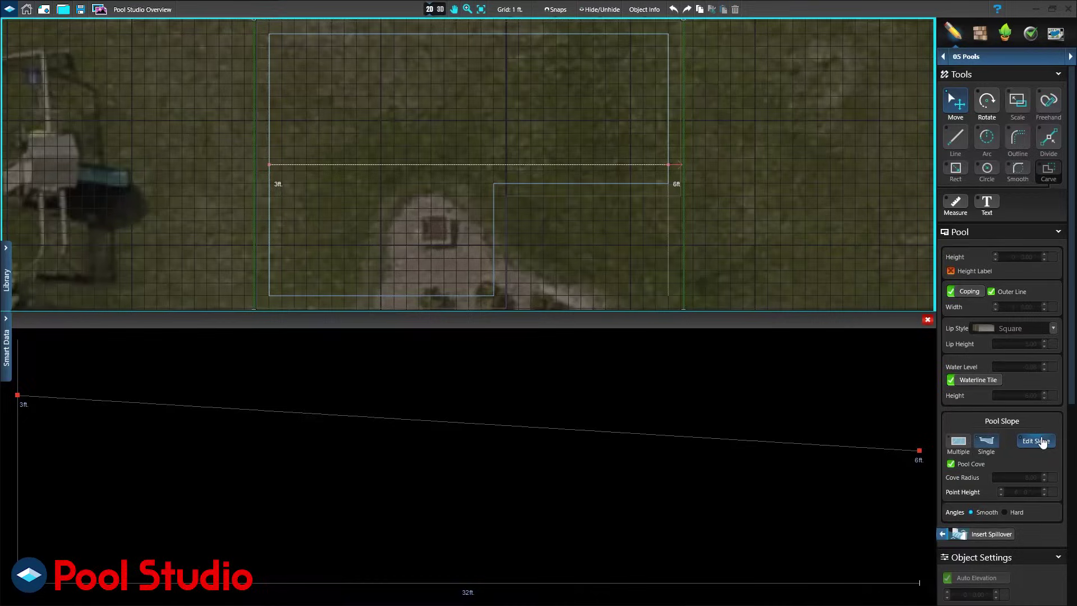
drag(917, 449, 920, 394)
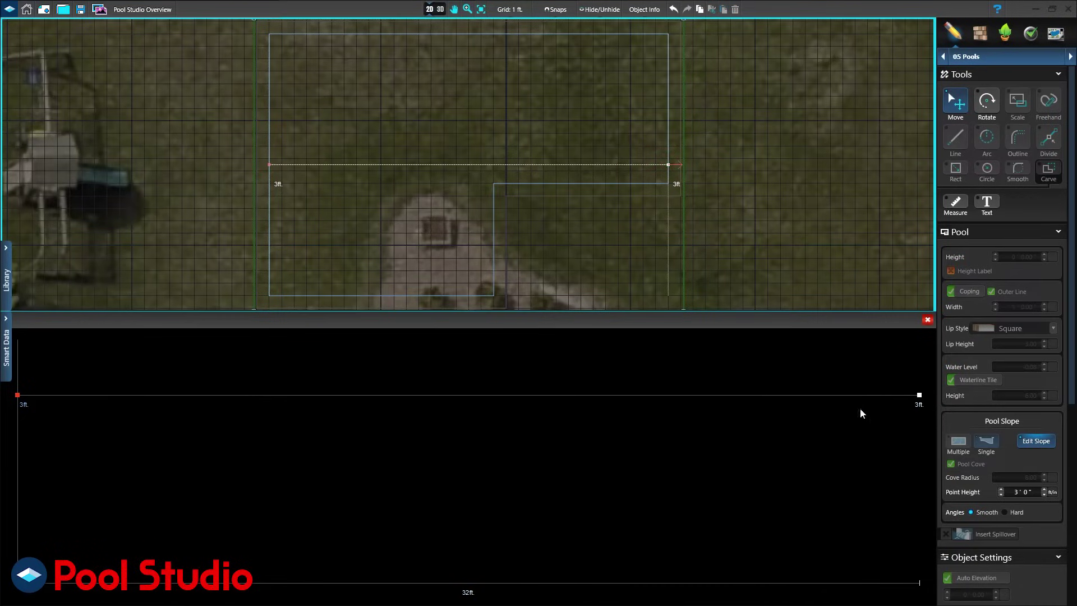
click(469, 396)
drag(468, 396, 470, 456)
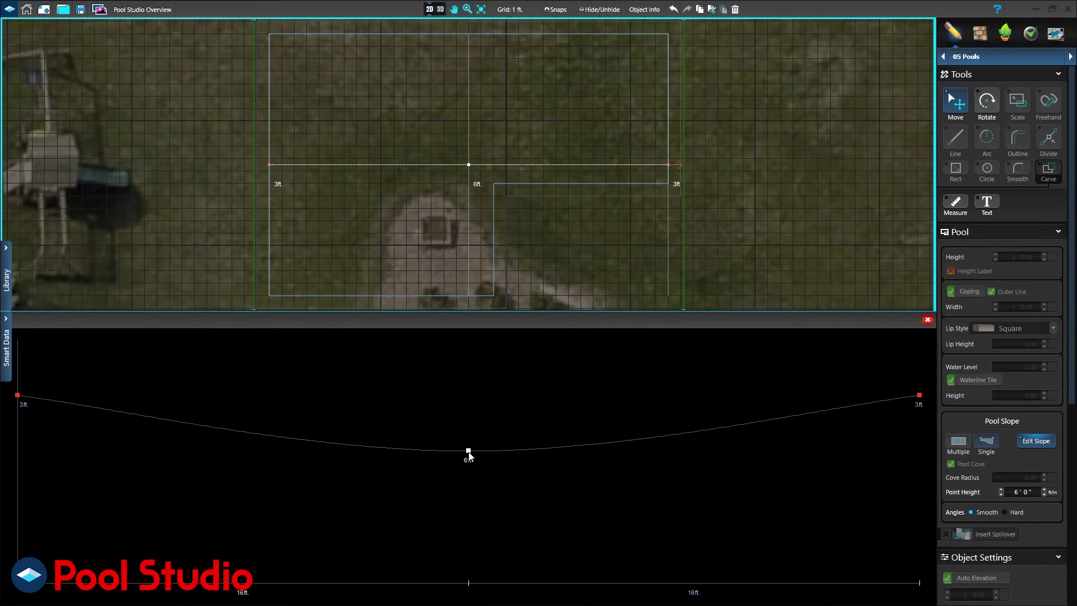
click(439, 9)
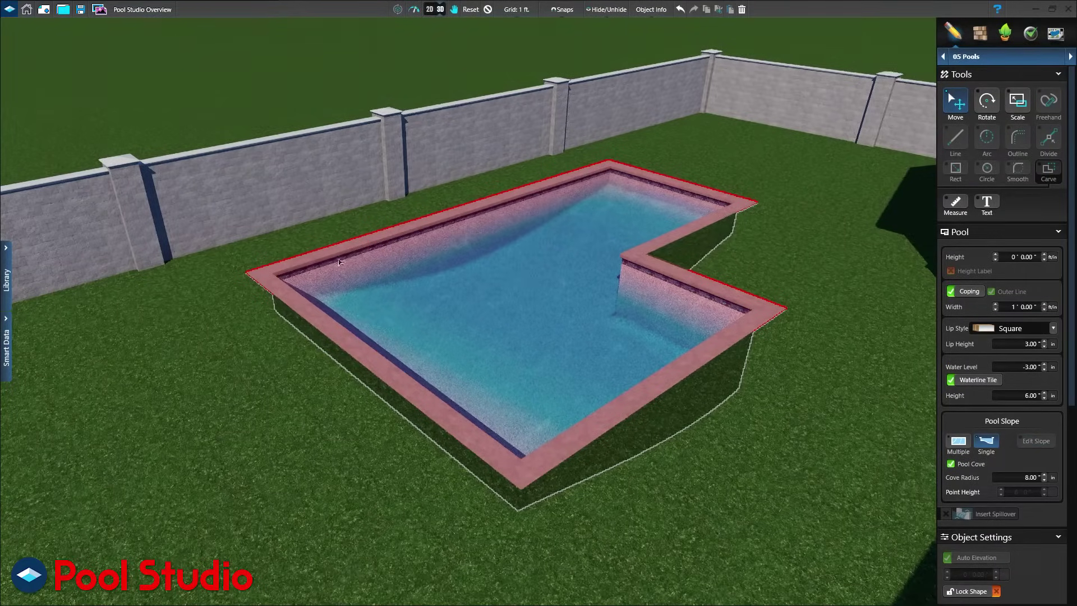
click(431, 10)
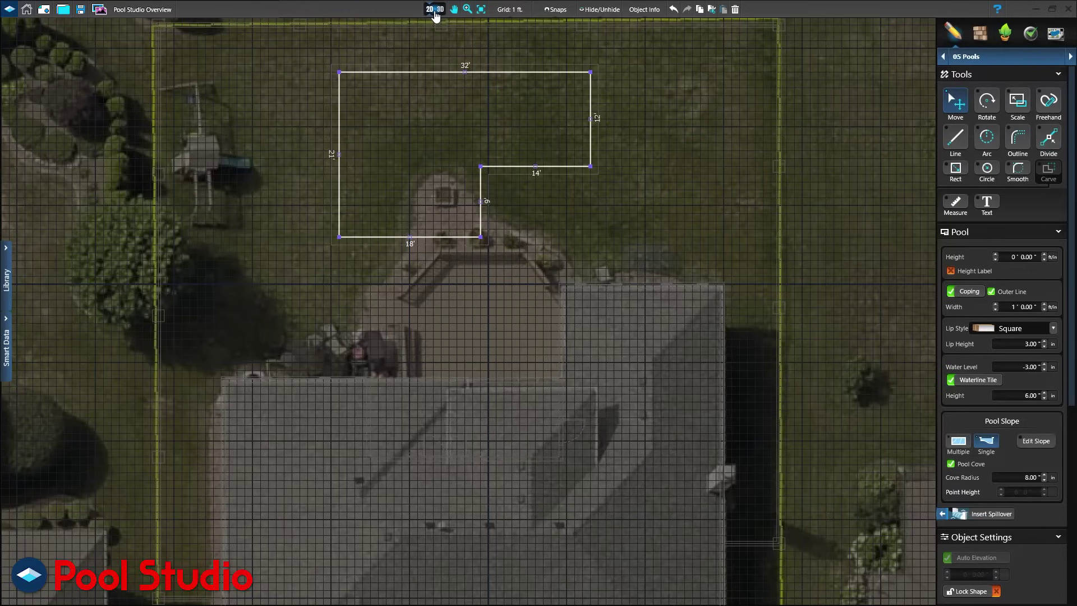
Draw an 8 ft square spa at the pool's lower-left corner and preview it in 3D.
click(1070, 56)
click(955, 169)
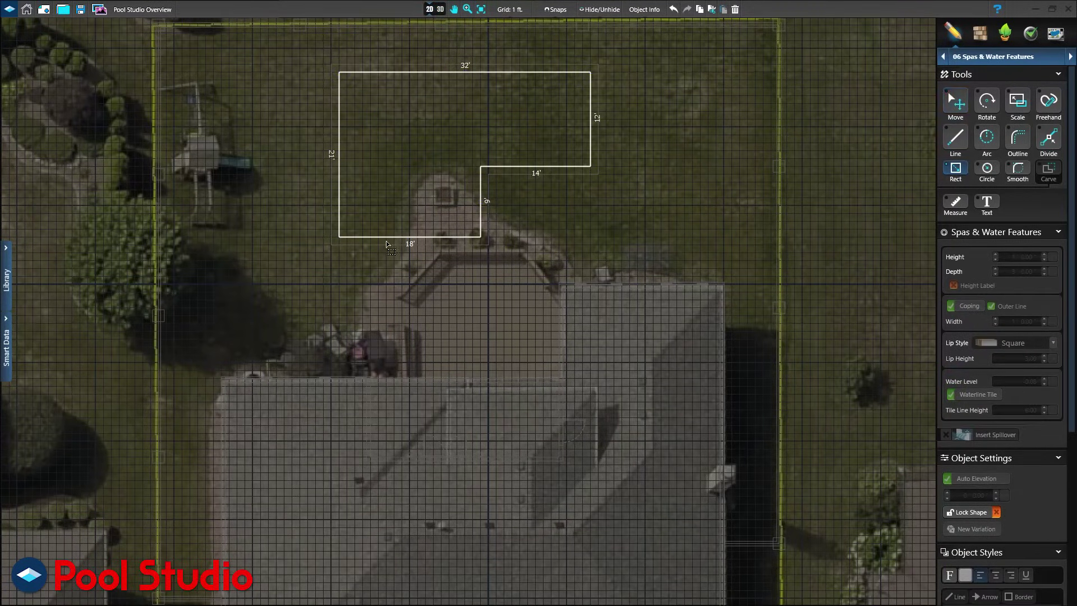
drag(340, 236, 401, 193)
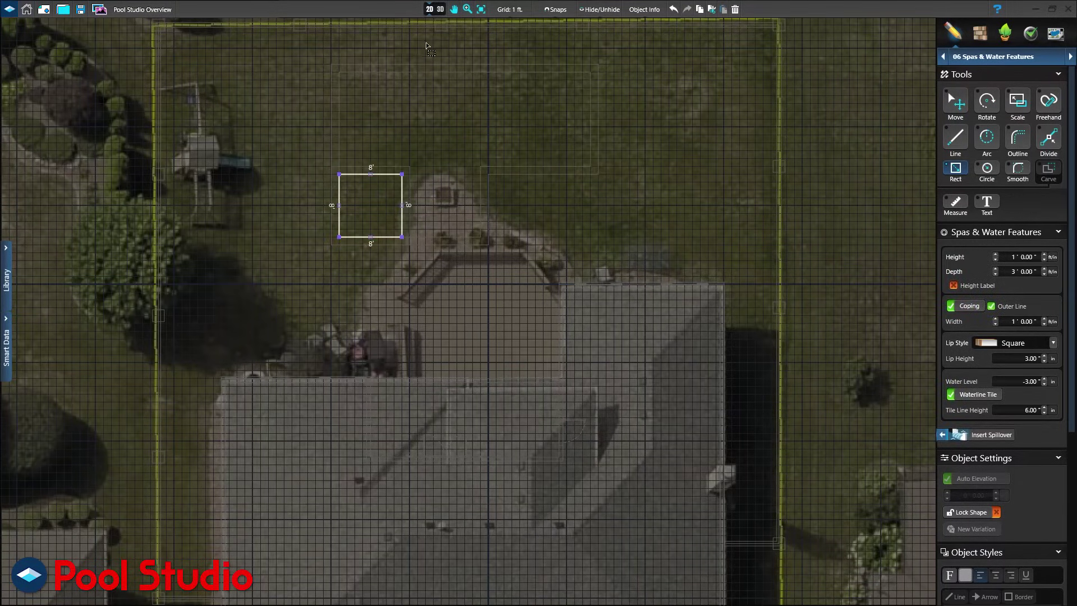
click(438, 9)
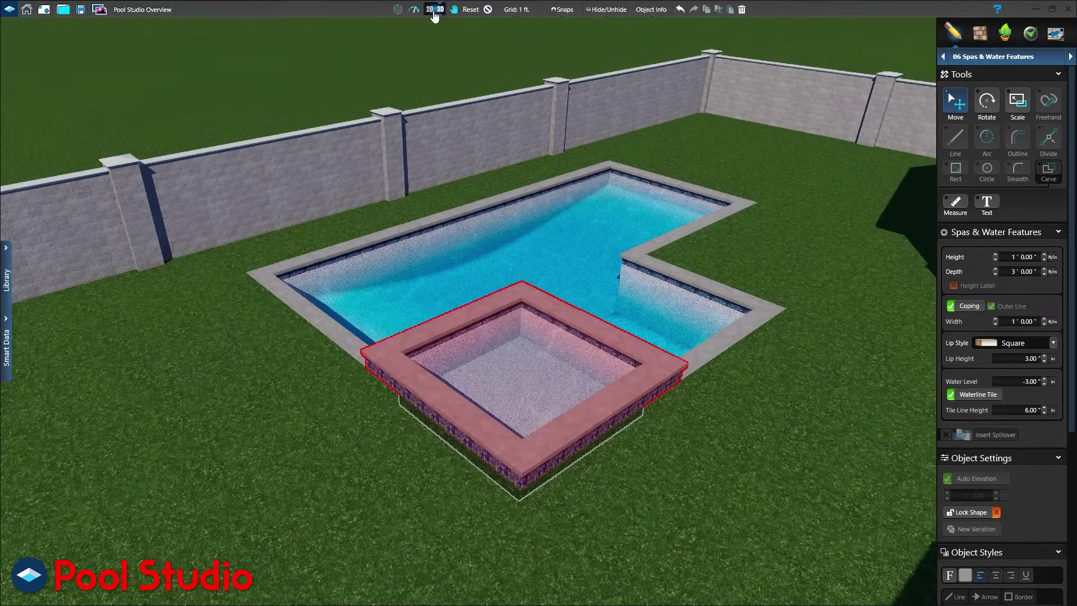
click(434, 11)
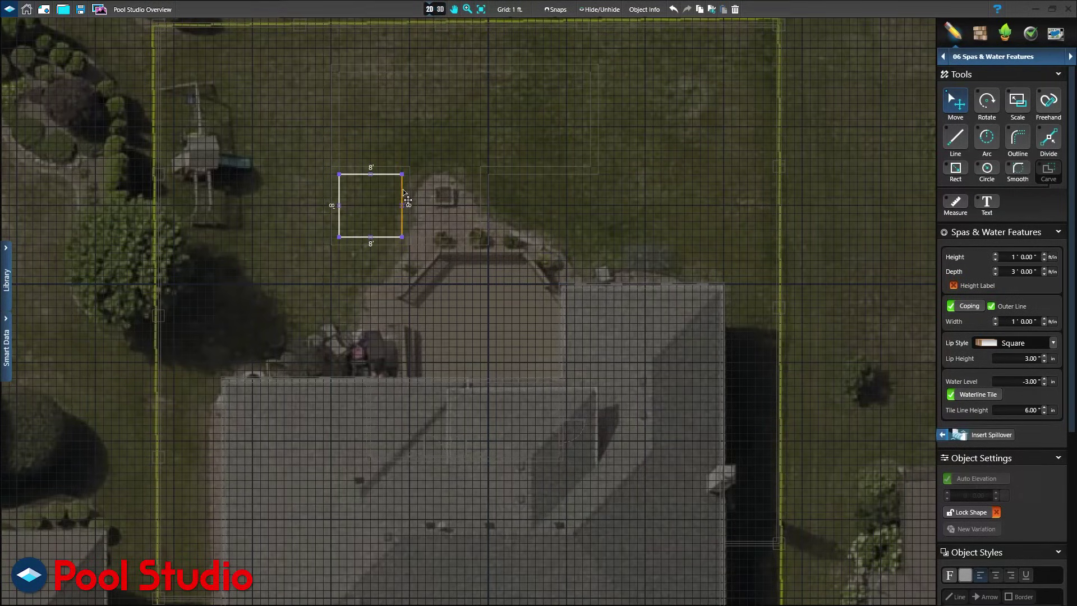
Slide the spa toward the patio, lower it to 0 ft, and start a spillover on its left and top edges.
drag(403, 191, 479, 191)
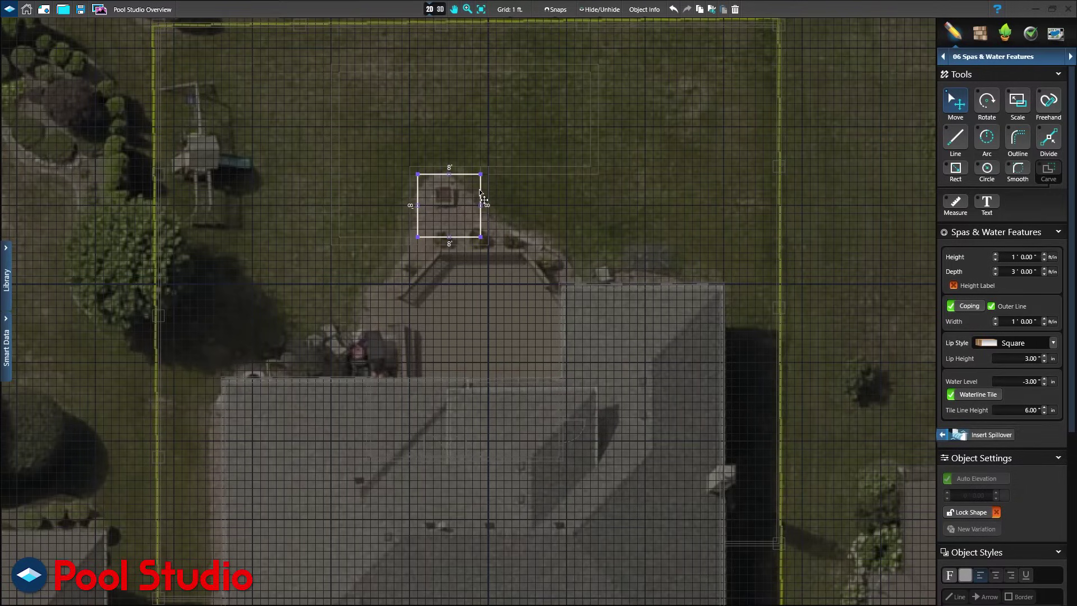
click(440, 9)
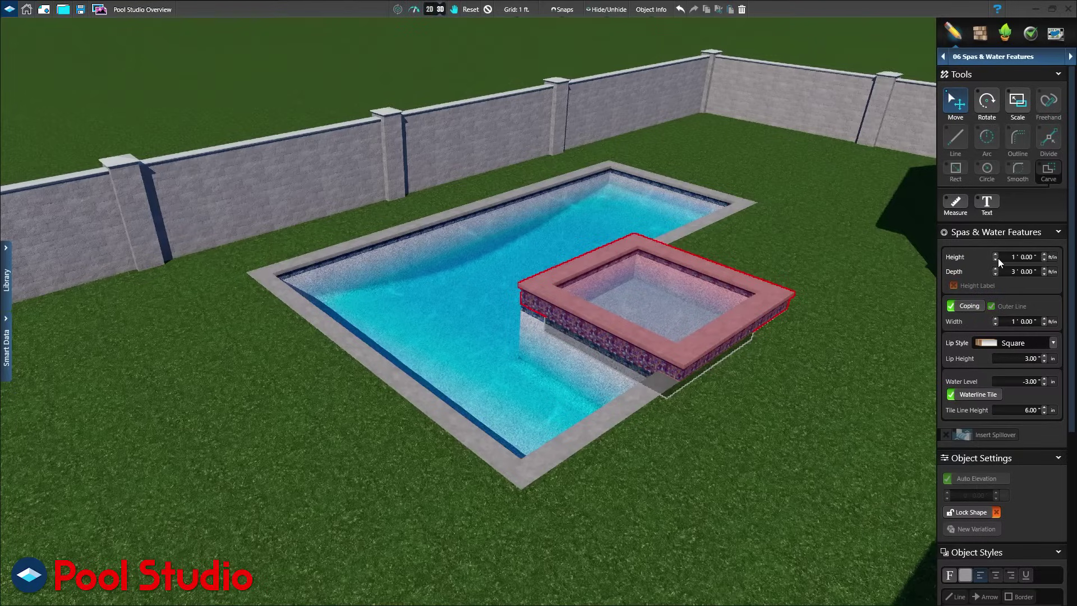
click(997, 259)
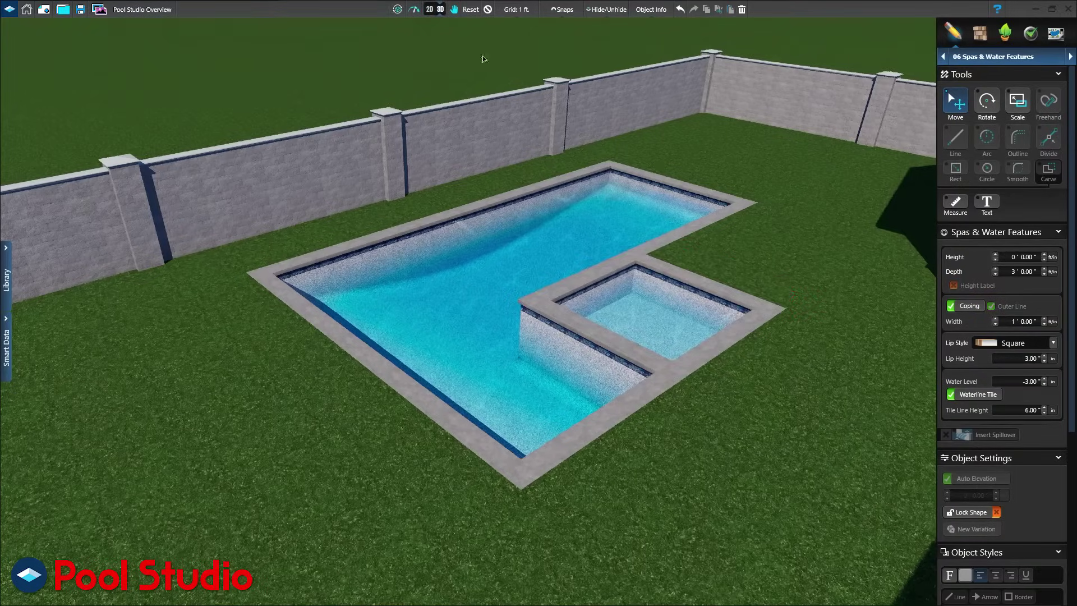
click(429, 9)
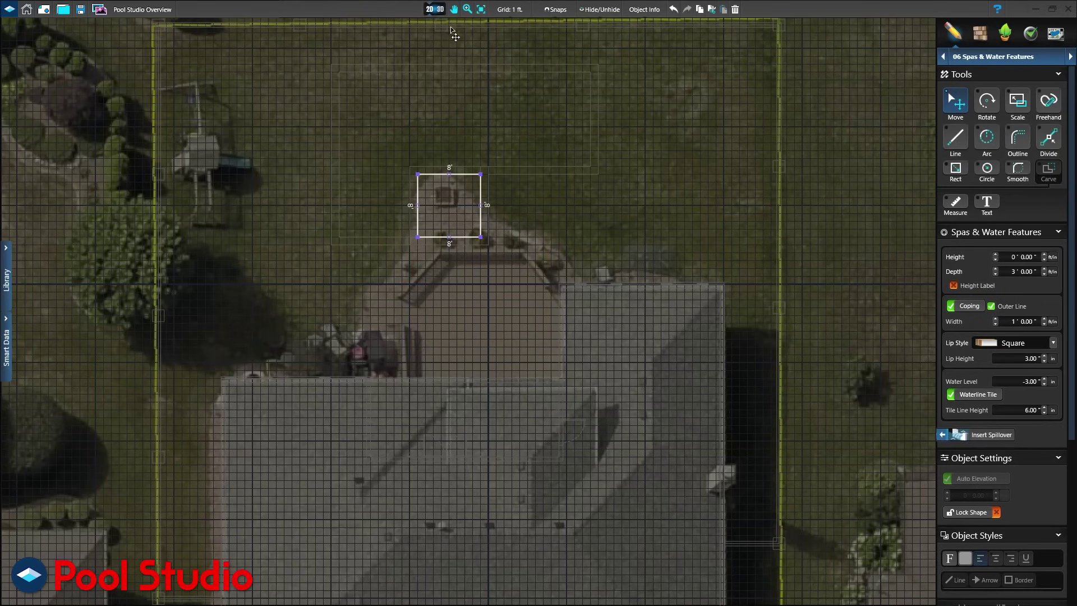
click(985, 437)
drag(407, 227, 479, 166)
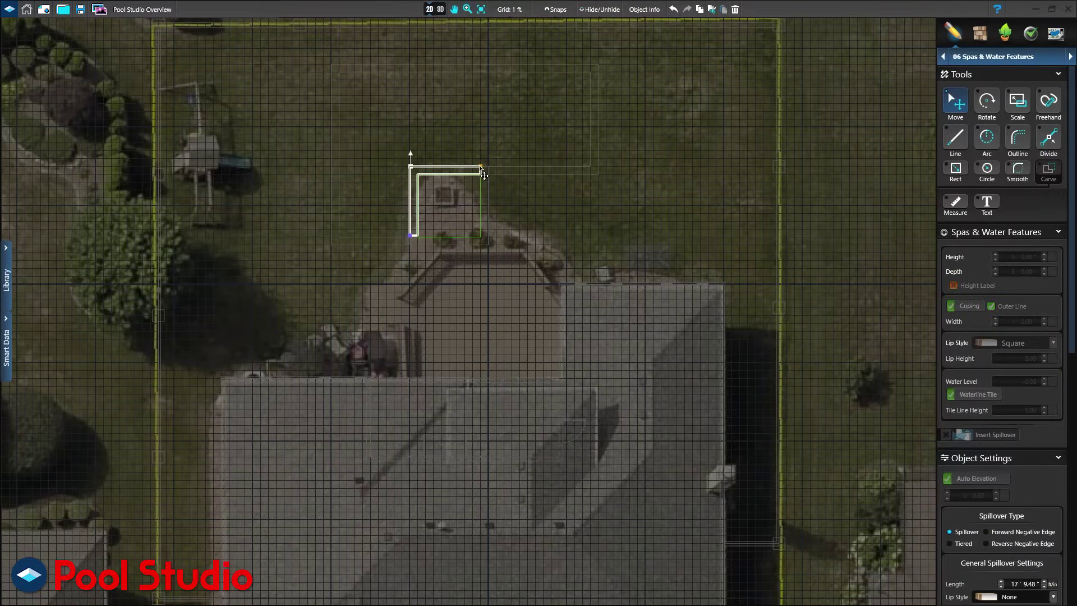
Place a three-step set beside the spa and a single step along its left edge, checking in 3D.
click(992, 56)
click(987, 167)
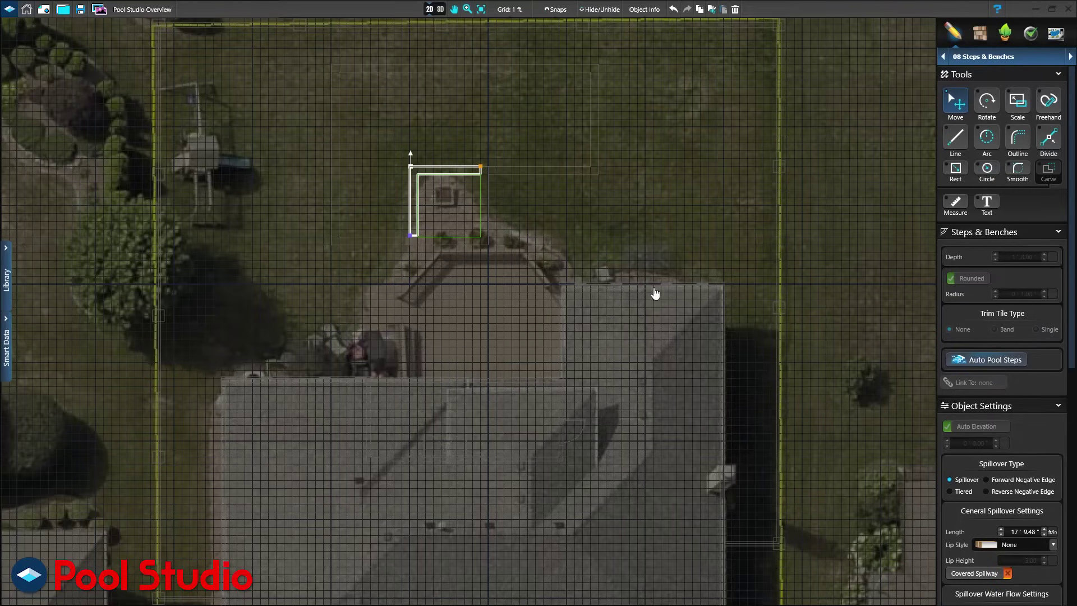
click(373, 230)
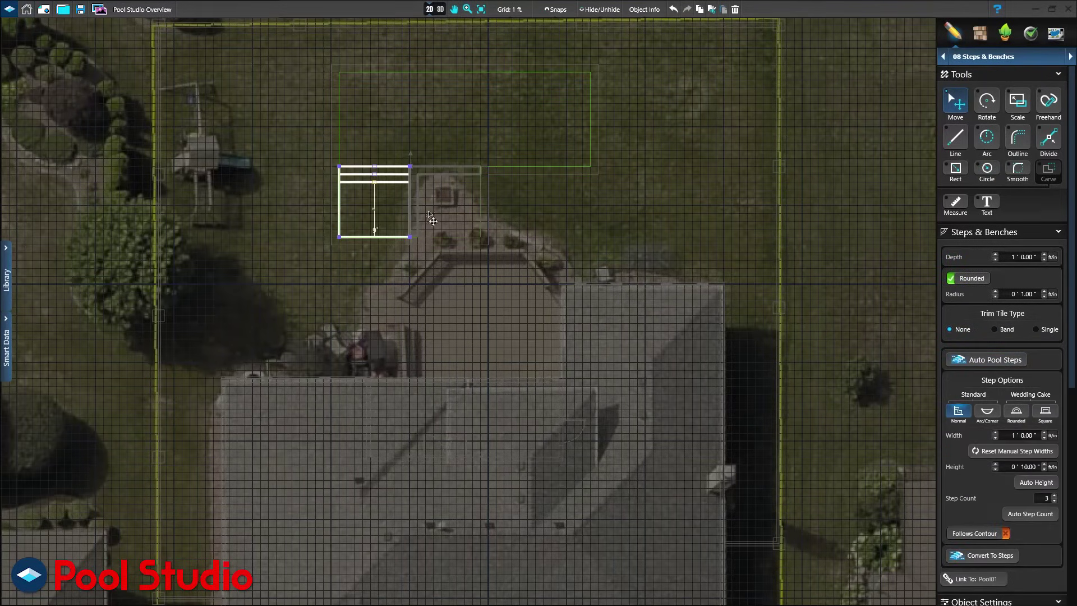
click(416, 173)
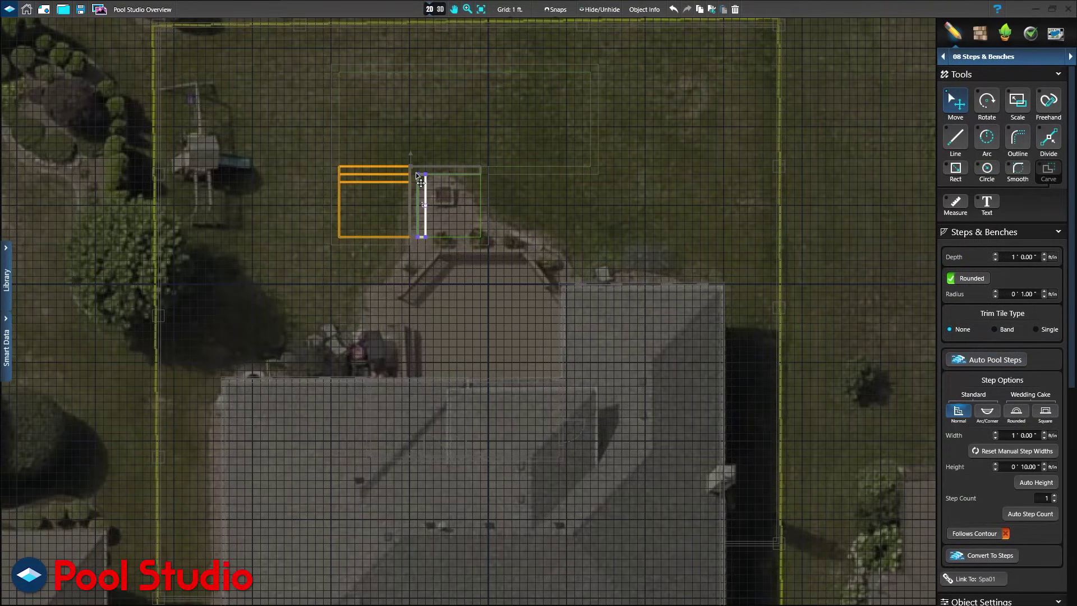
click(435, 10)
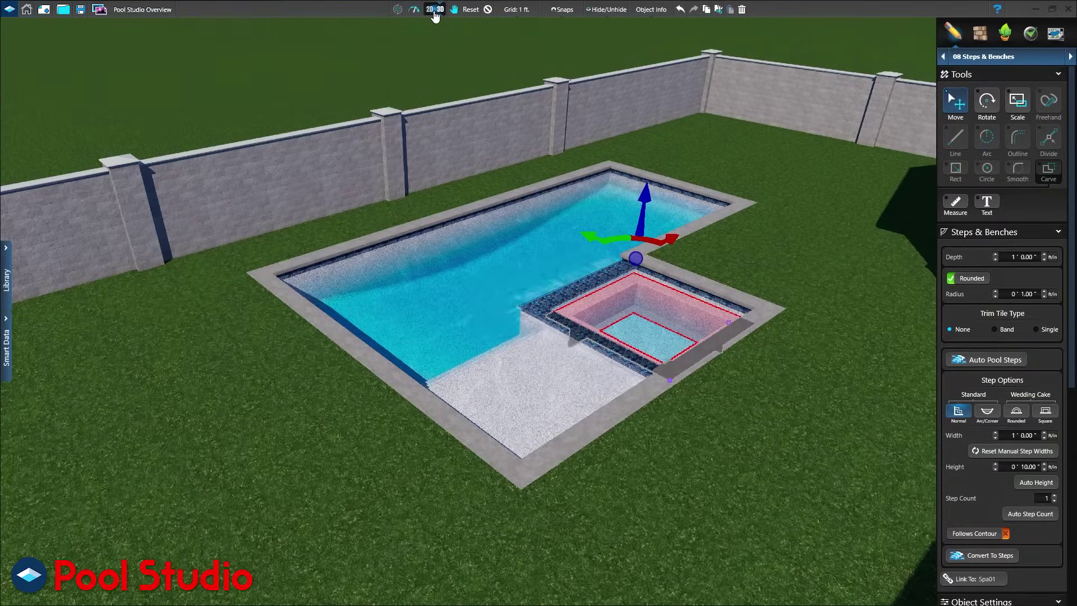
click(435, 10)
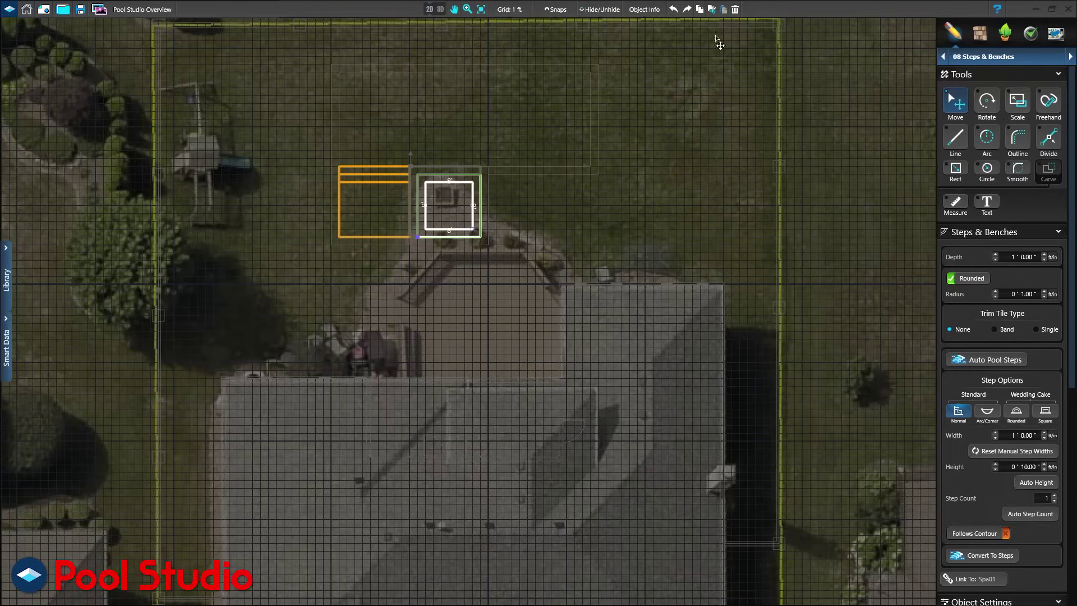
click(984, 56)
Draw a closed 55 by 23 ft concrete hardscape patio around the pool and spa, previewing it in 3D.
click(982, 151)
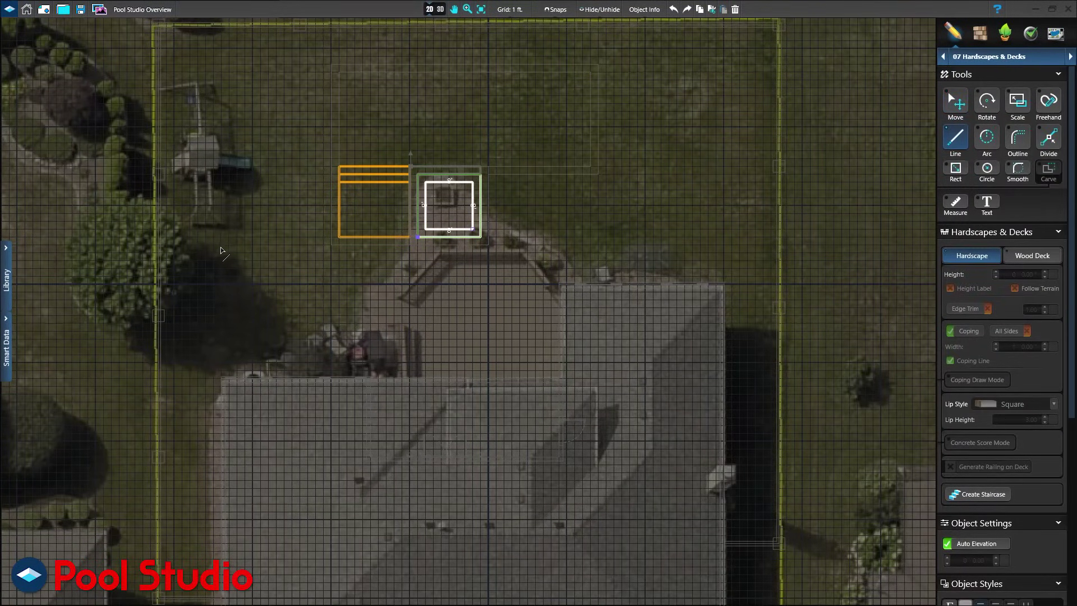
text(55)
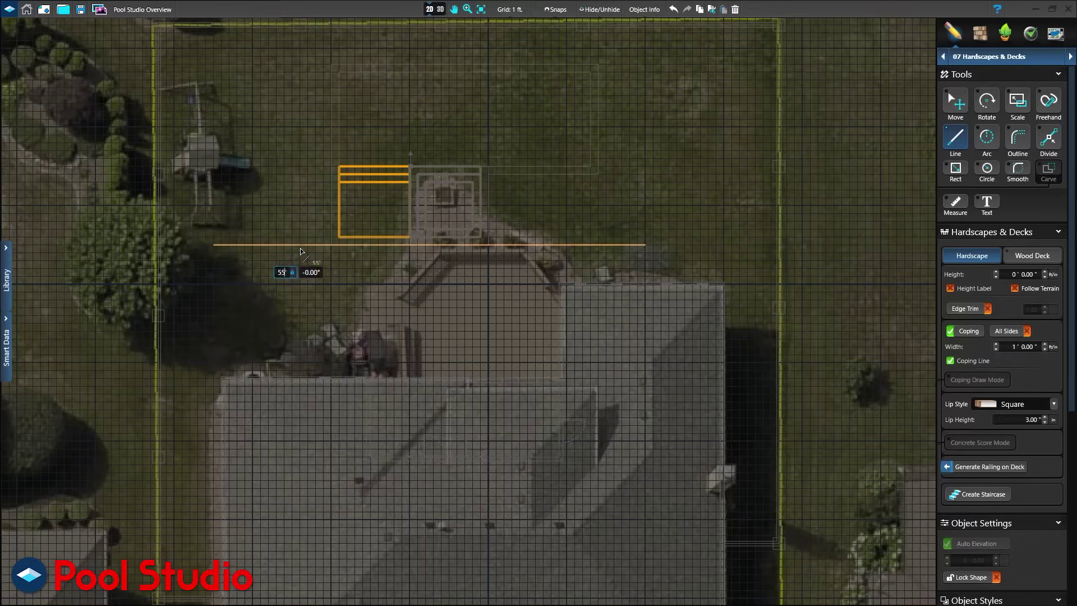
key(Return)
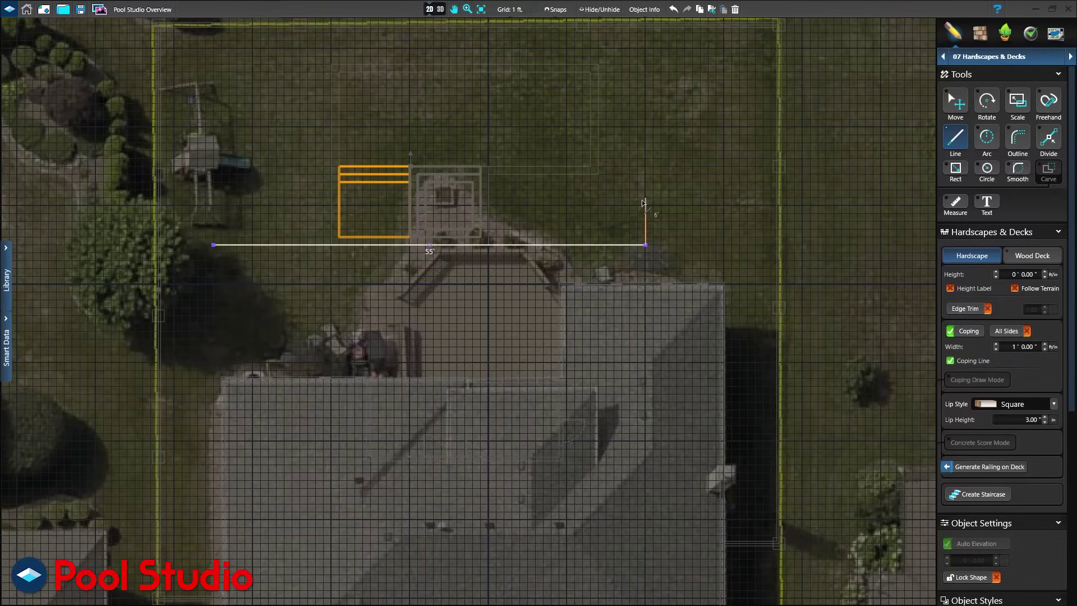
text(23)
key(Return)
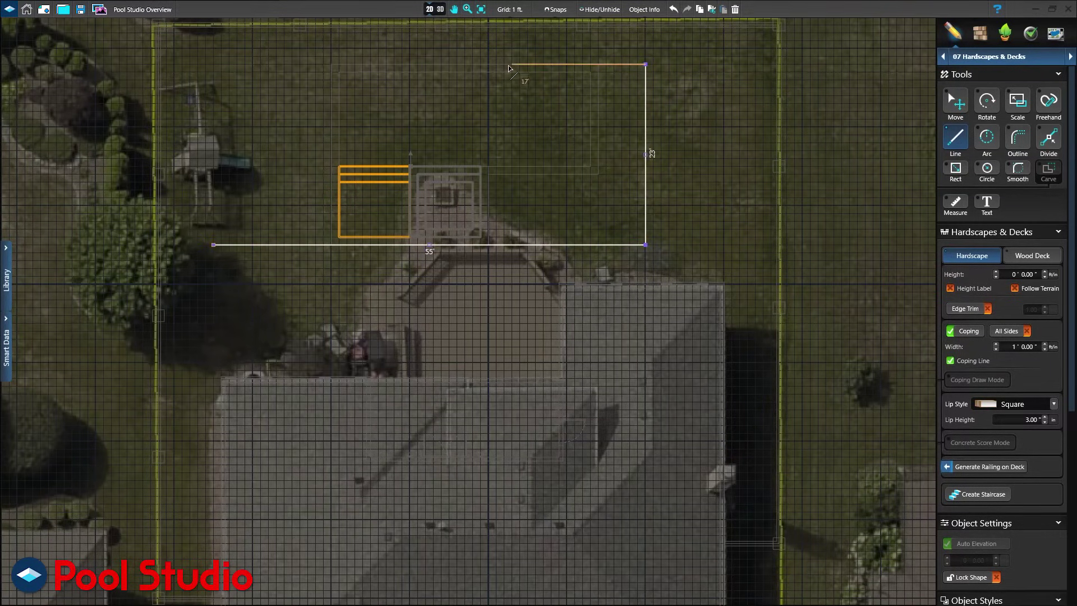
text(55)
key(Return)
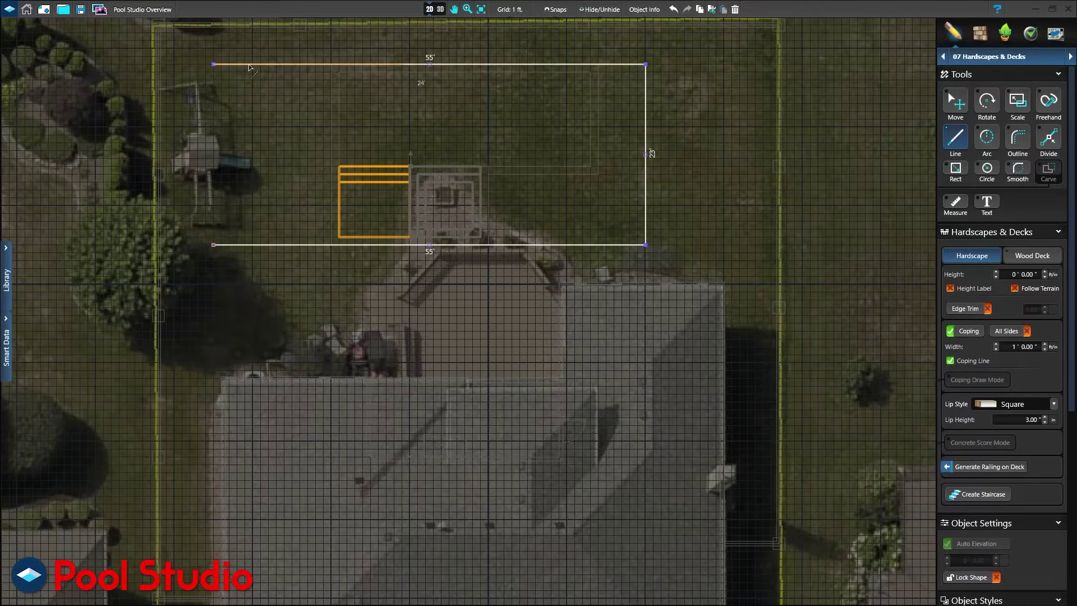
key(Return)
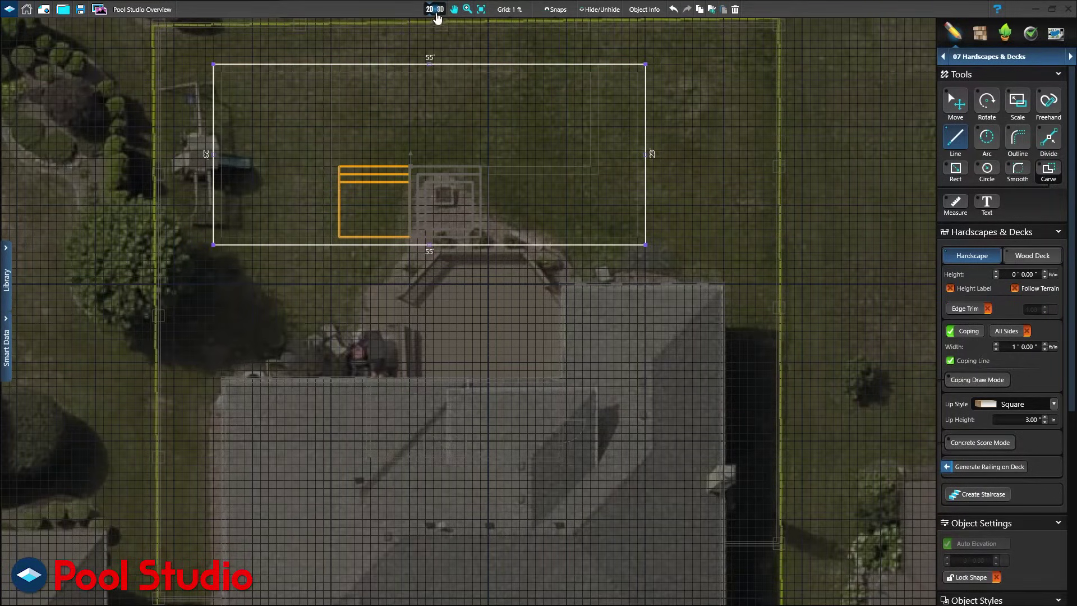
click(439, 10)
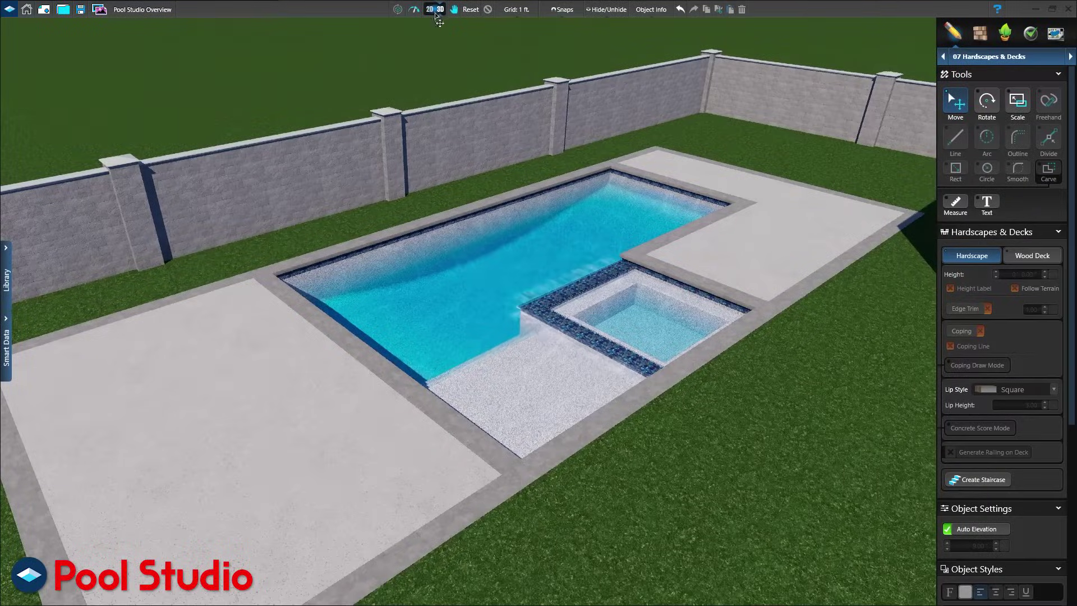
click(433, 11)
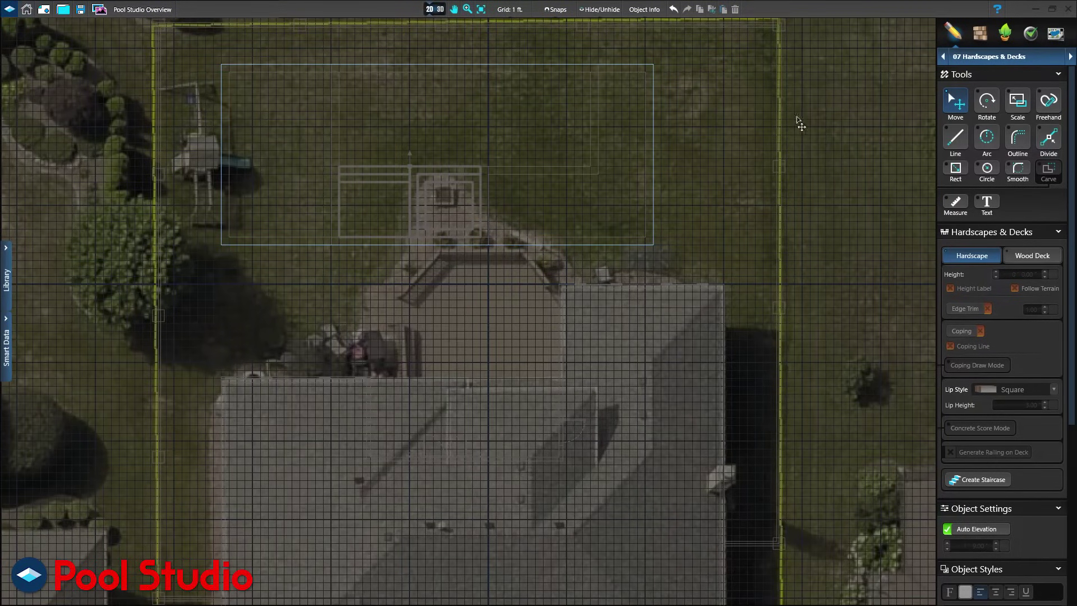
Trace an outline from the house corner with 22', 24' and 10' sides.
click(1017, 138)
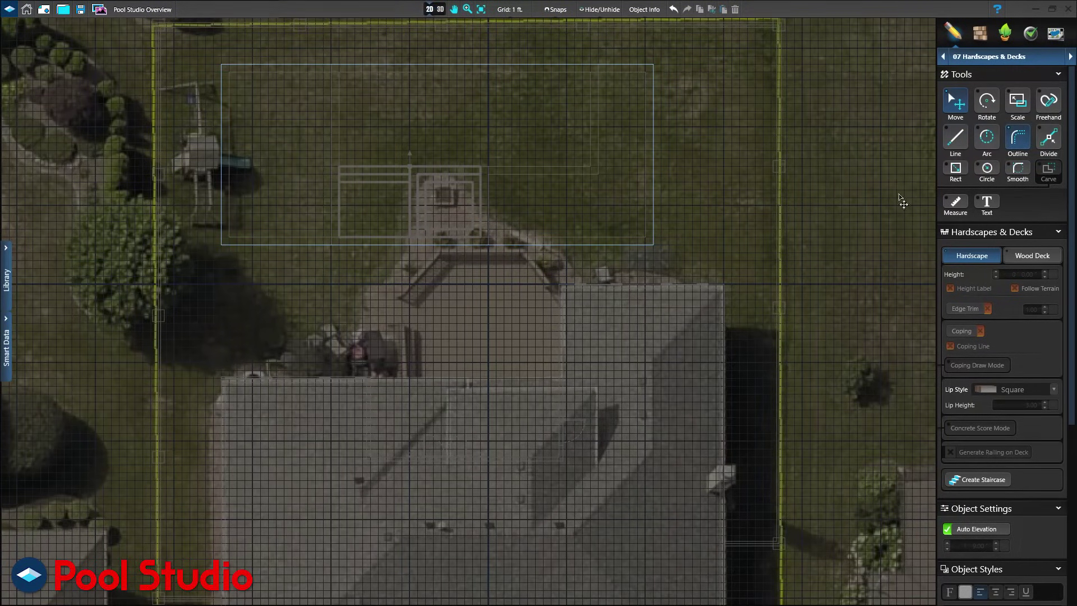
click(558, 287)
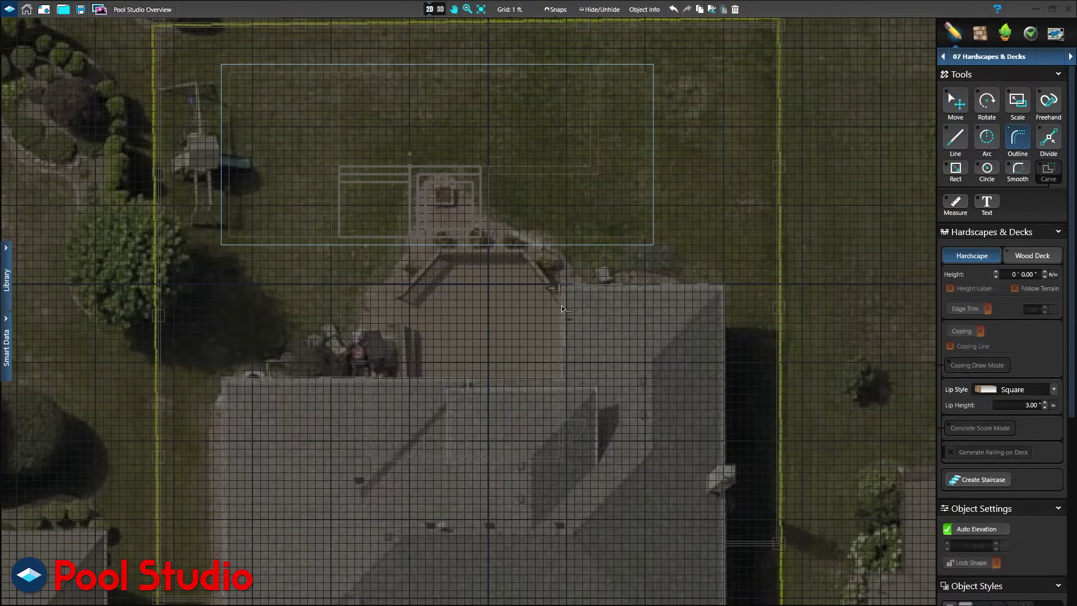
click(558, 455)
click(371, 455)
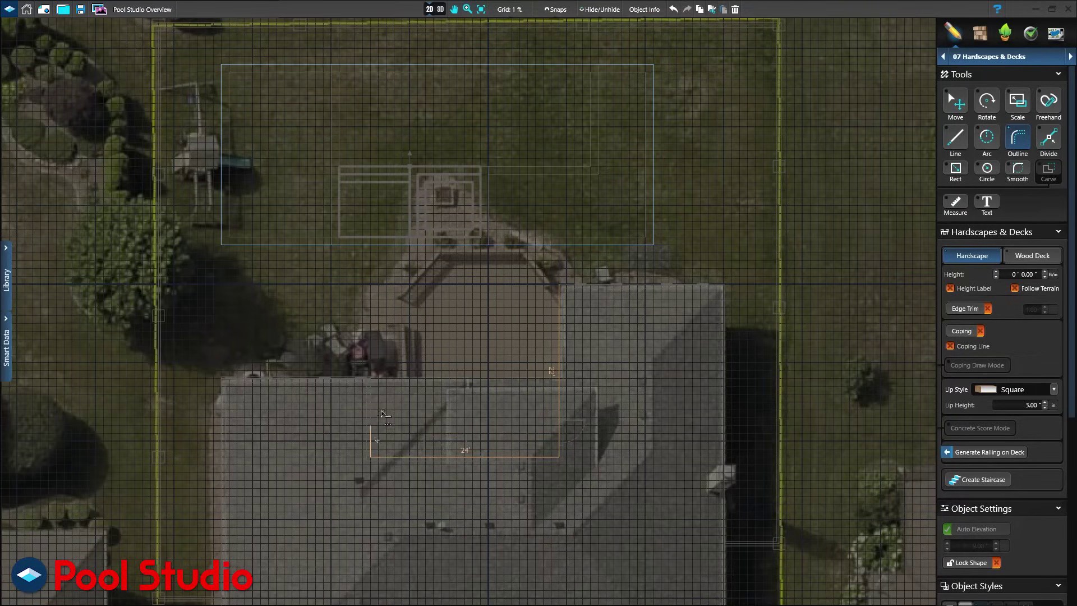
double_click(392, 381)
Close the L-shape with 15' and 12' edges and make it a wood deck.
click(370, 378)
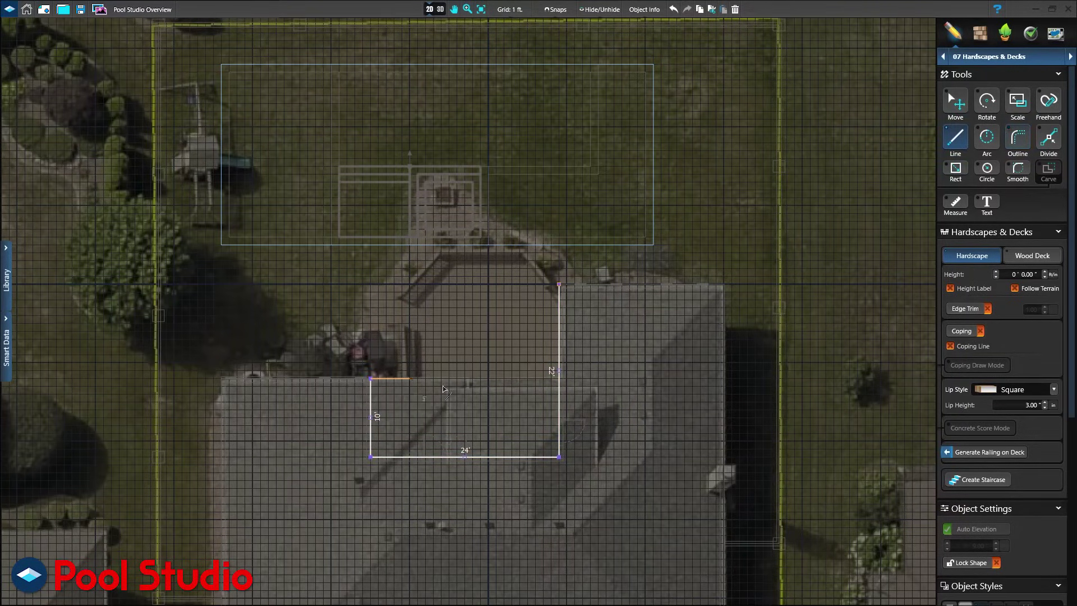
click(488, 380)
click(489, 286)
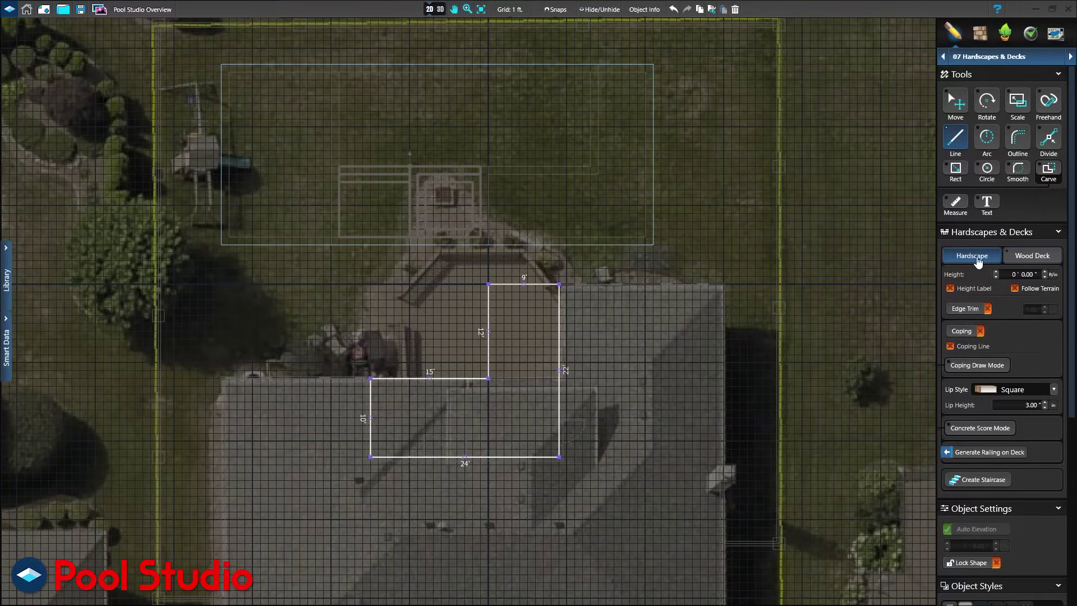
click(1028, 262)
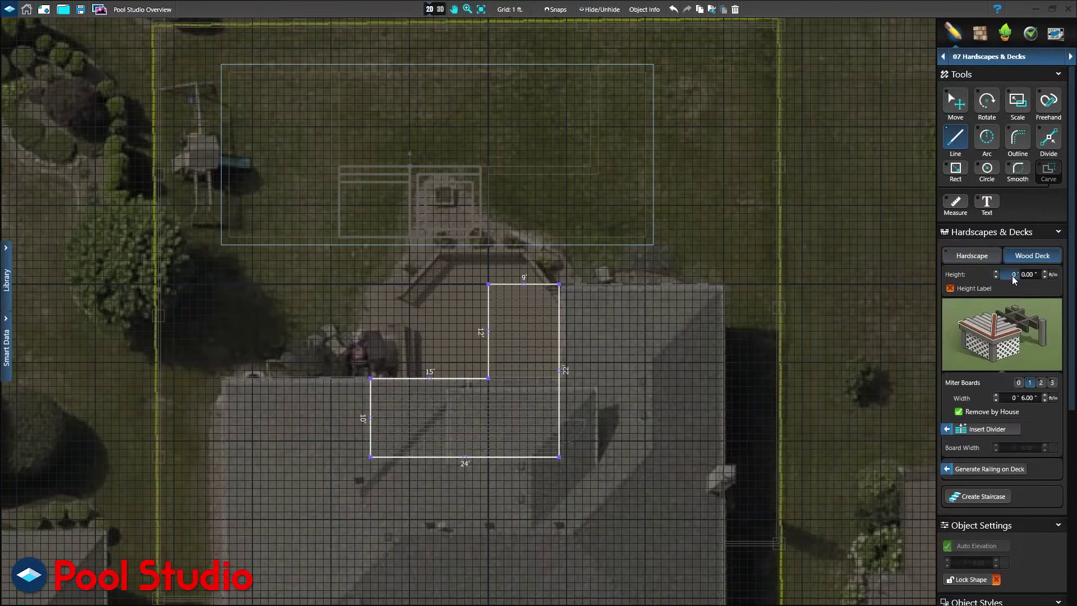
Set the wood deck height to 1' 9" and show its height label.
text(1)
key(Tab)
text(9)
click(967, 297)
Add a diagonal board divider at the inner corner and a widened three-step staircase, viewed in 3D.
click(987, 429)
click(497, 390)
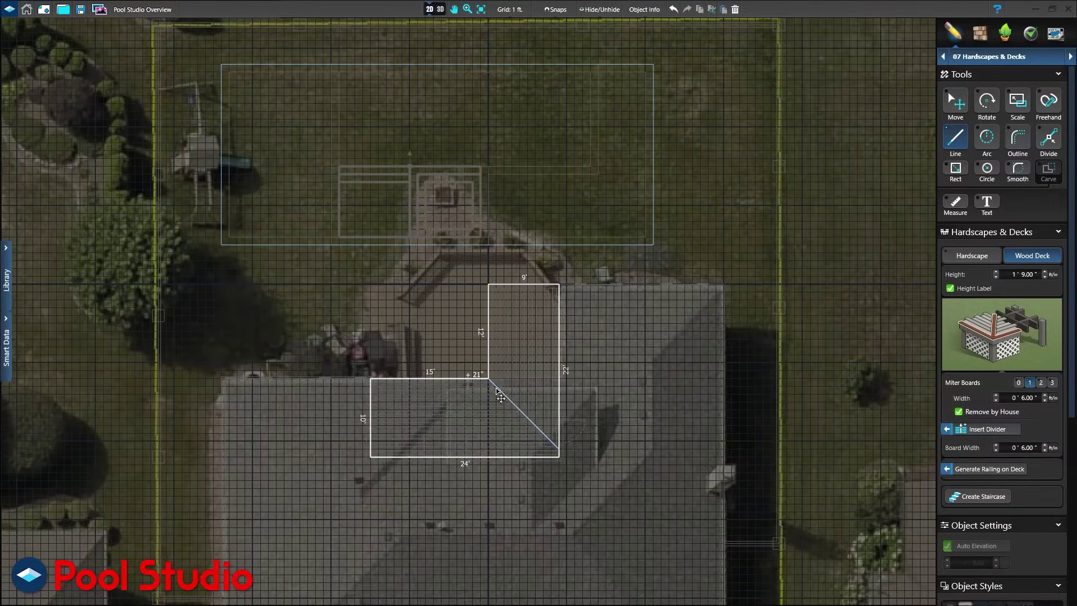
click(979, 496)
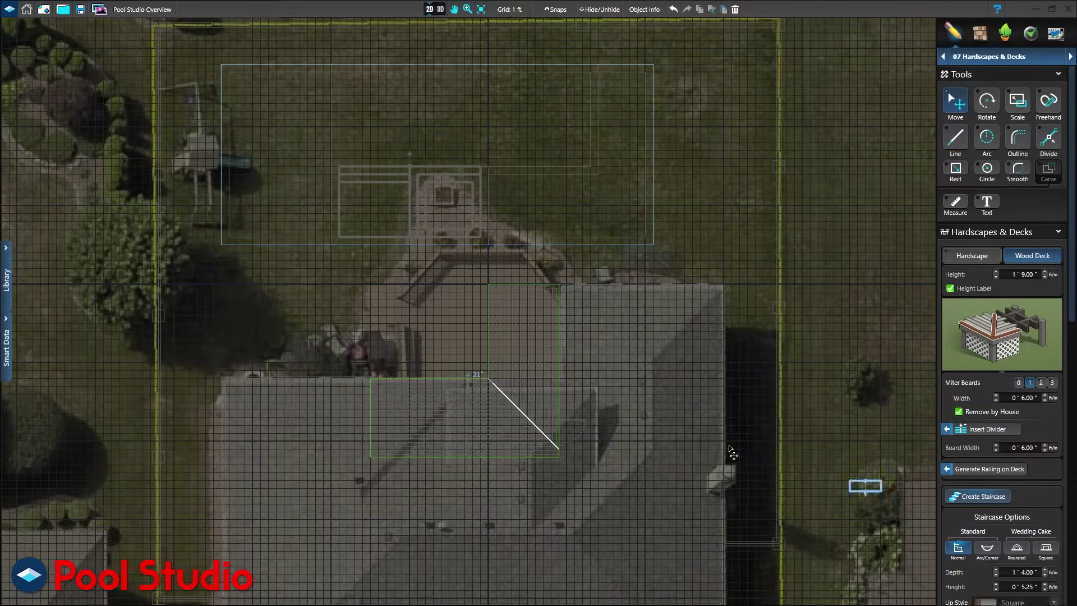
click(424, 377)
drag(466, 380, 479, 380)
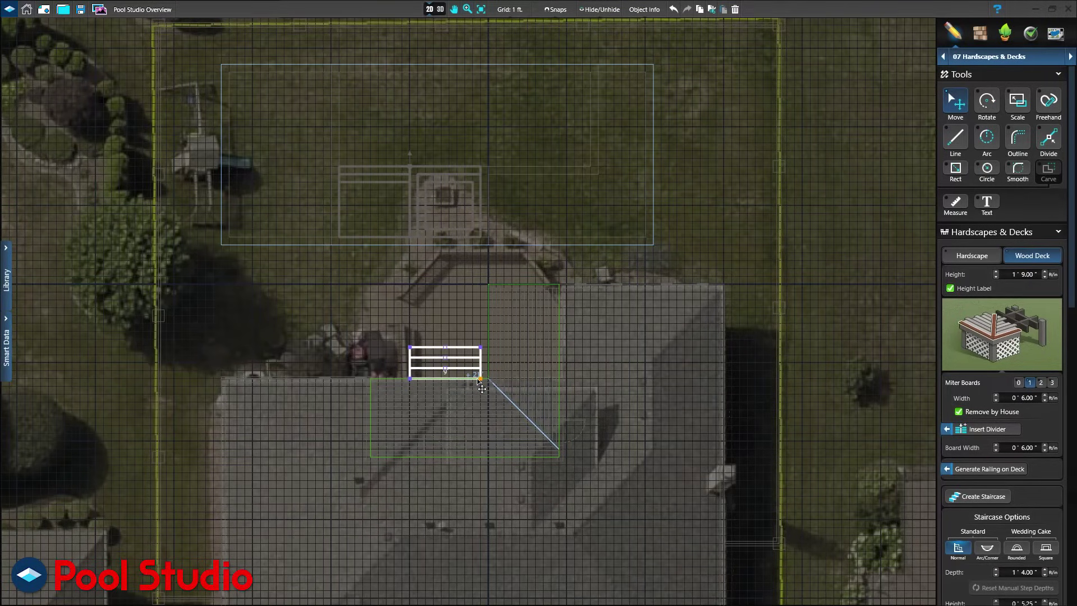
click(440, 9)
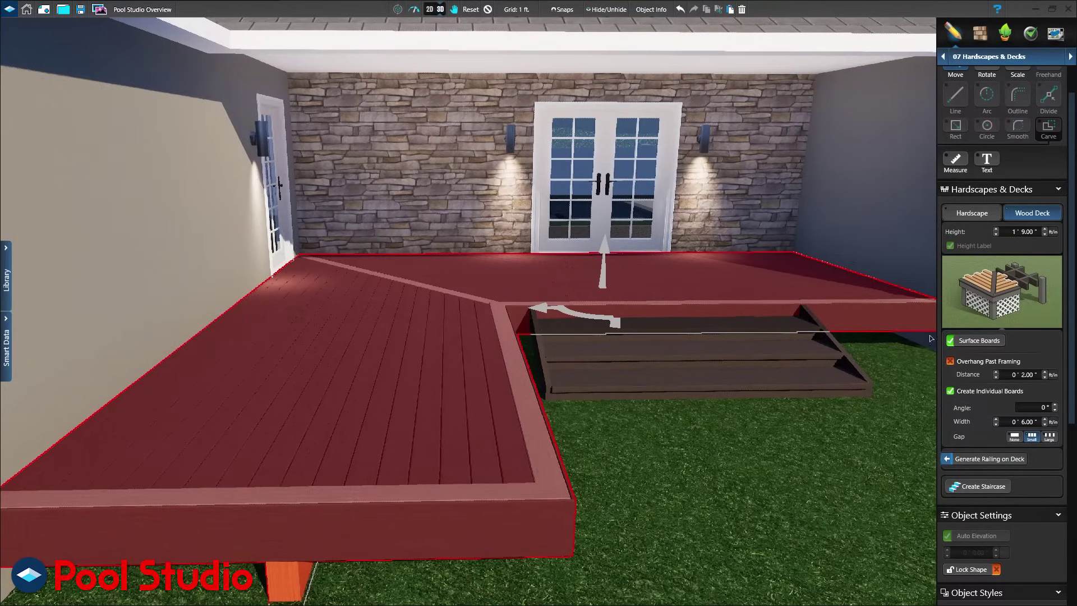
Hide the surface boards and add a skirt beneath the deck framing.
click(981, 341)
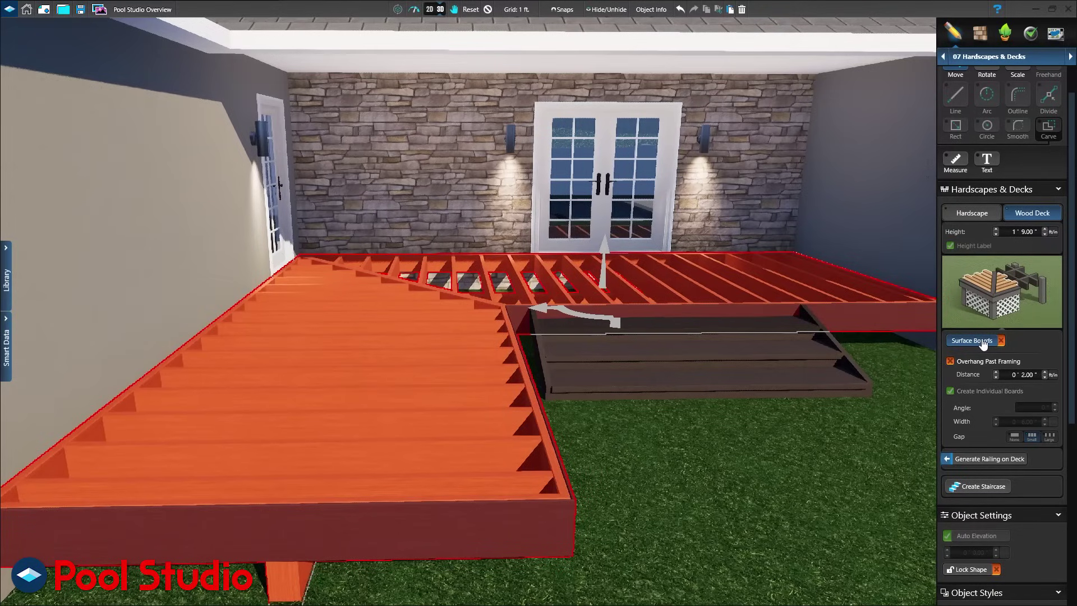
click(1011, 303)
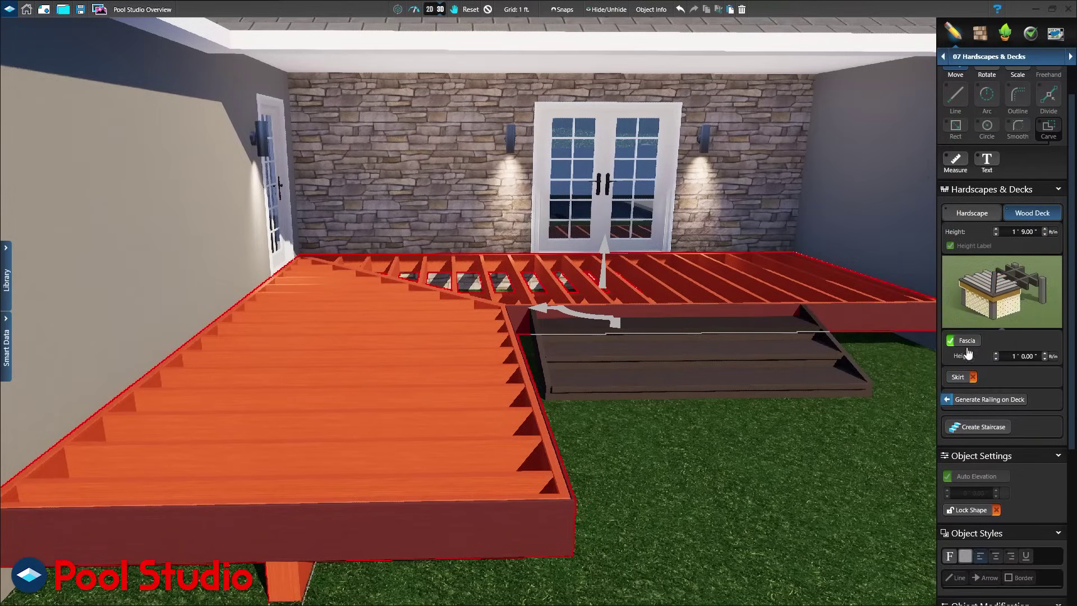
click(958, 378)
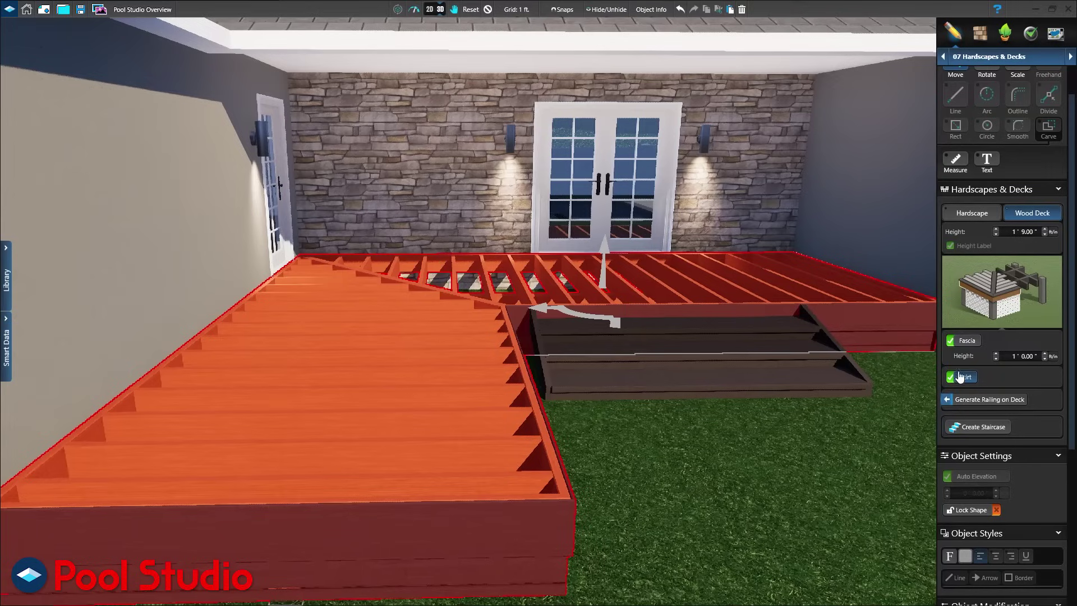
Restore surface boards at angle 0 with a Large gap and generate railing around the deck.
click(990, 283)
click(960, 340)
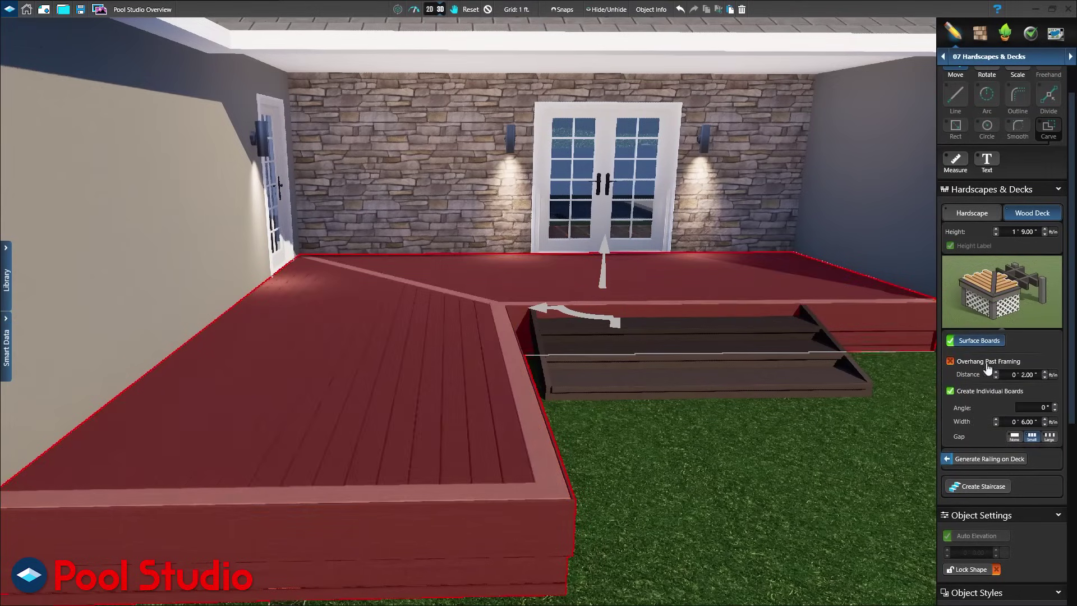
double_click(1039, 408)
click(1045, 437)
click(1014, 460)
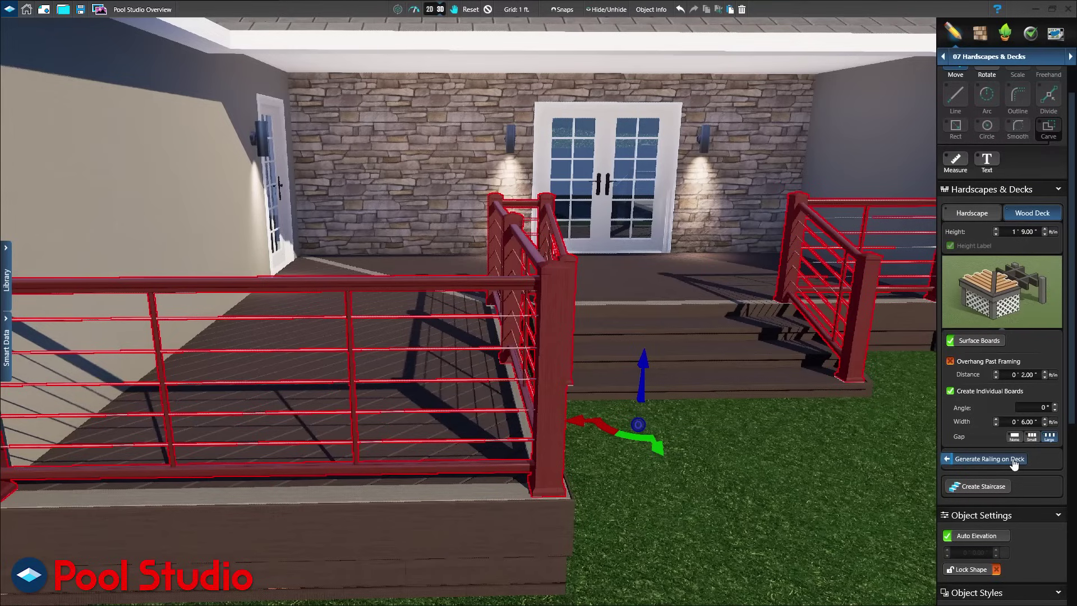
click(437, 12)
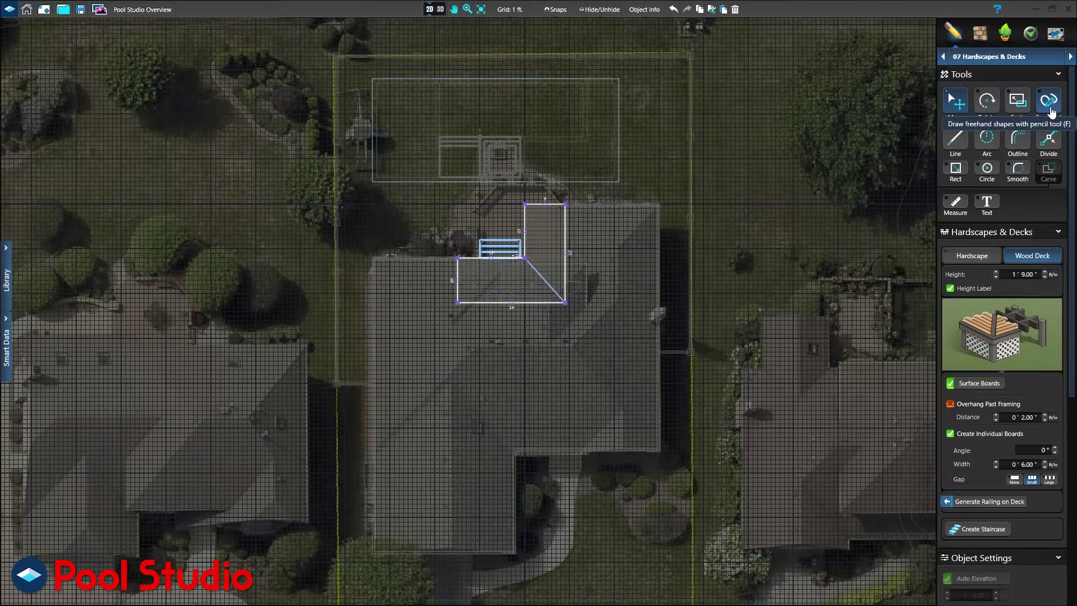
In the Planters stage, outline a bed with straight edges along the walls and a sweeping curved front.
click(989, 57)
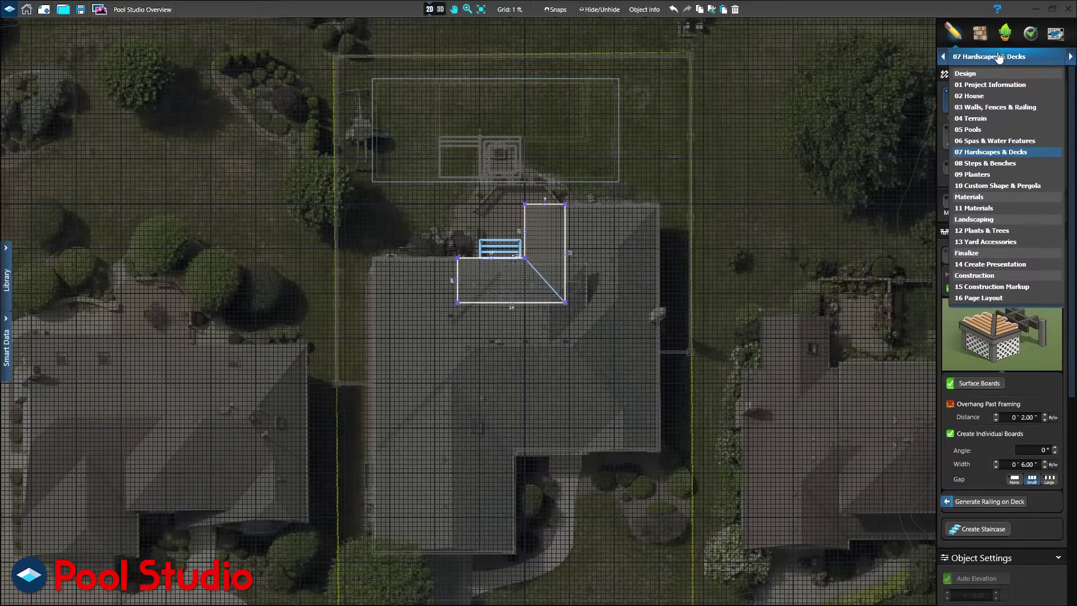
click(992, 174)
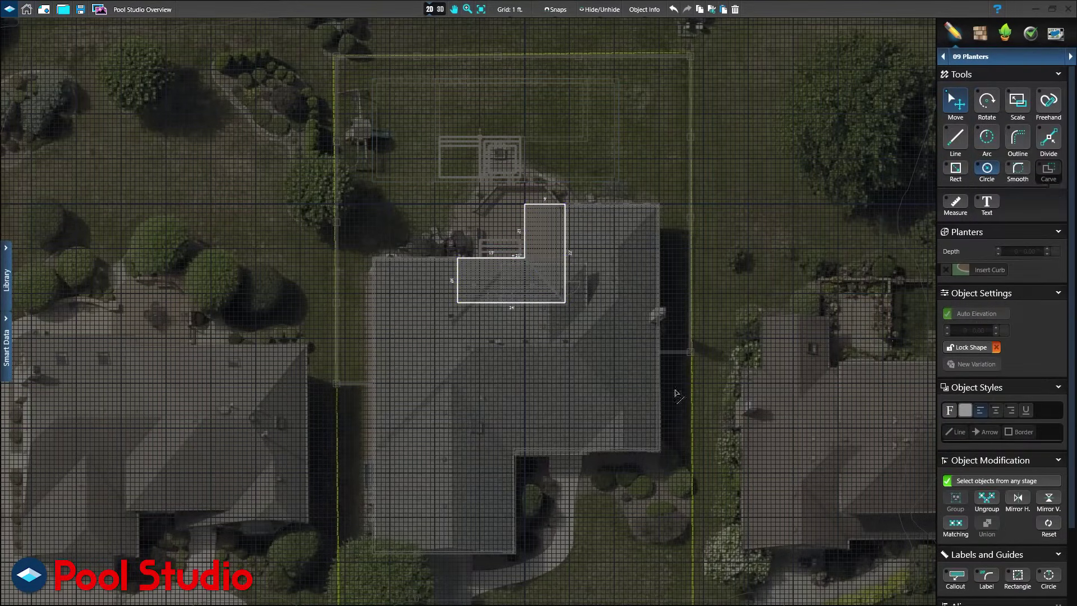
key(l)
click(659, 439)
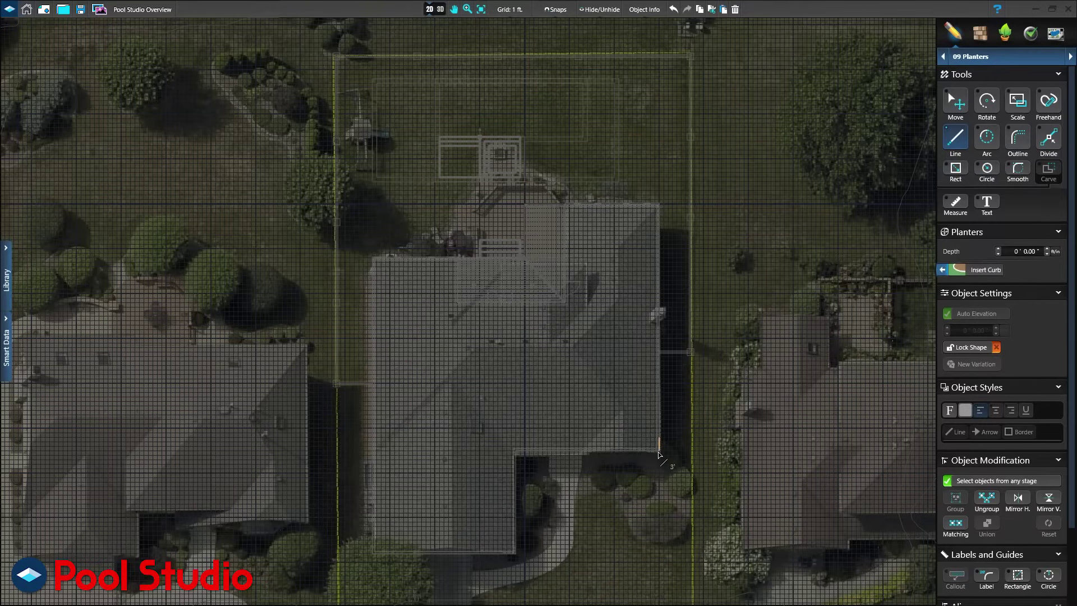
click(659, 451)
click(573, 450)
double_click(574, 495)
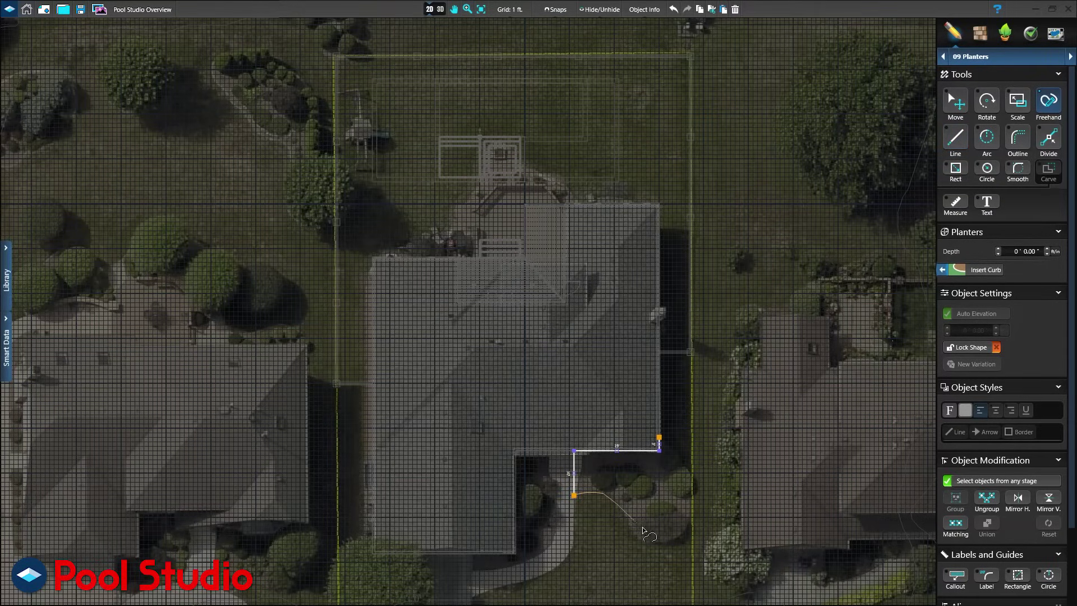
mouse_move(642, 528)
mouse_down()
mouse_move(689, 526)
mouse_move(694, 504)
mouse_move(689, 470)
mouse_move(659, 438)
mouse_up()
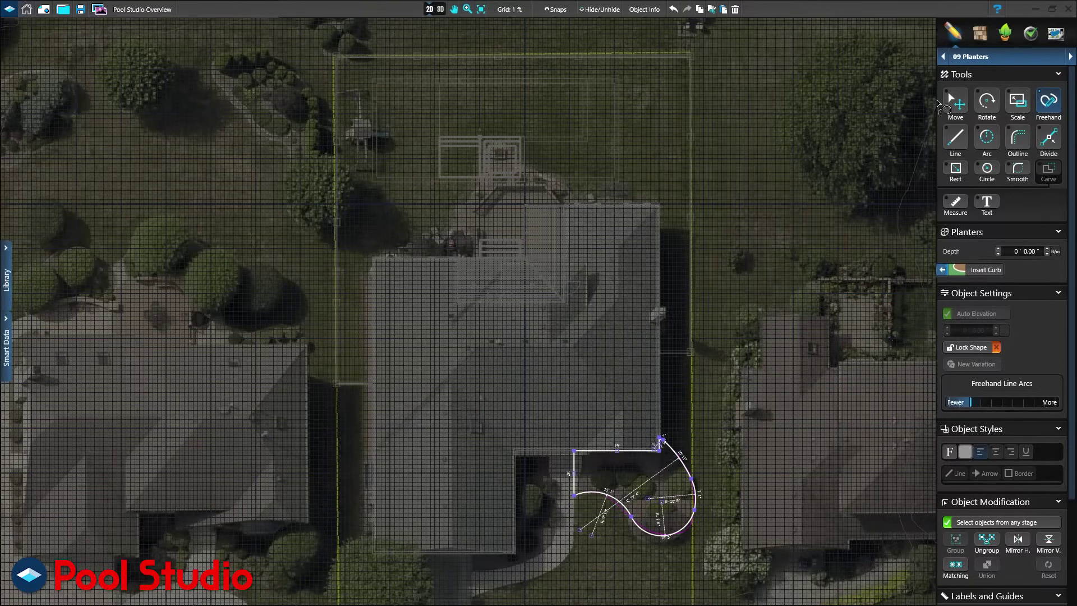
click(982, 57)
click(981, 186)
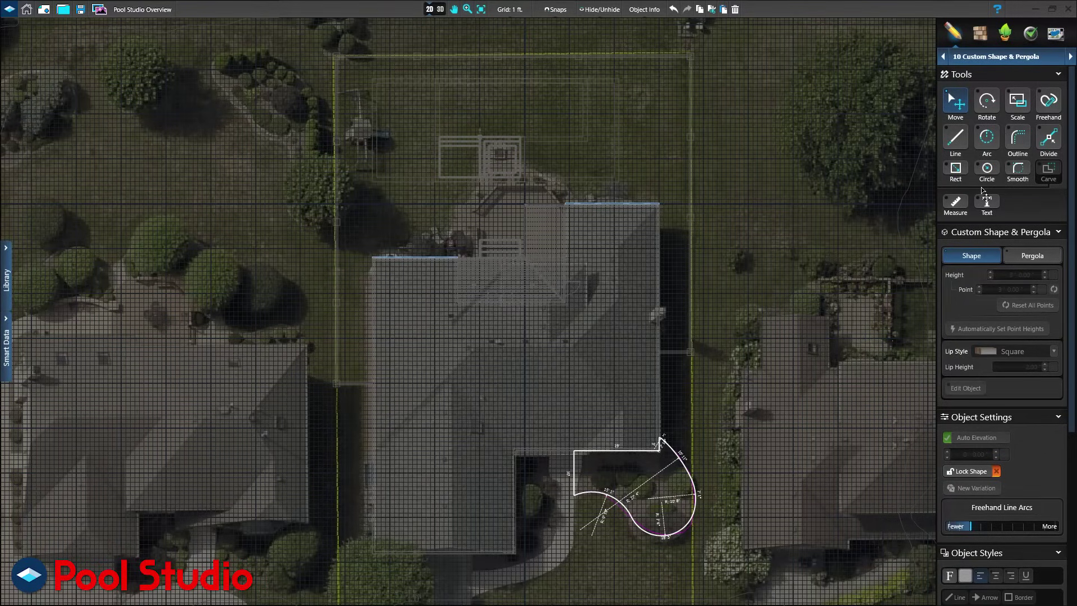
Draw a 9 by 9 ft rectangle beside the house, make it a pergola, and review rafters and columns in 3D.
click(955, 169)
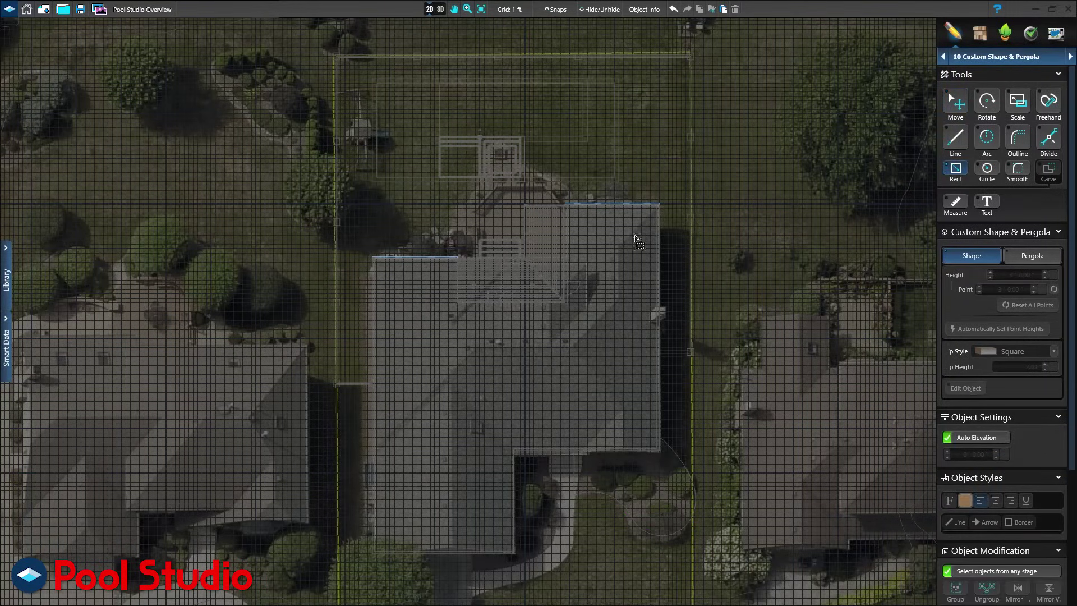
mouse_move(373, 258)
mouse_down()
mouse_move(416, 227)
mouse_move(430, 177)
mouse_up()
click(1032, 255)
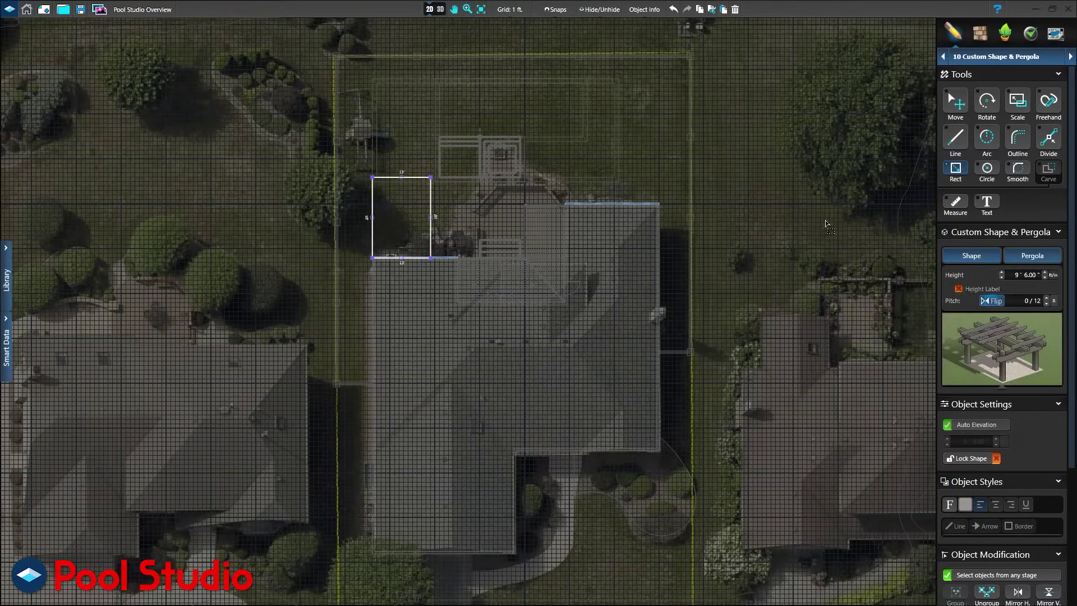
click(440, 10)
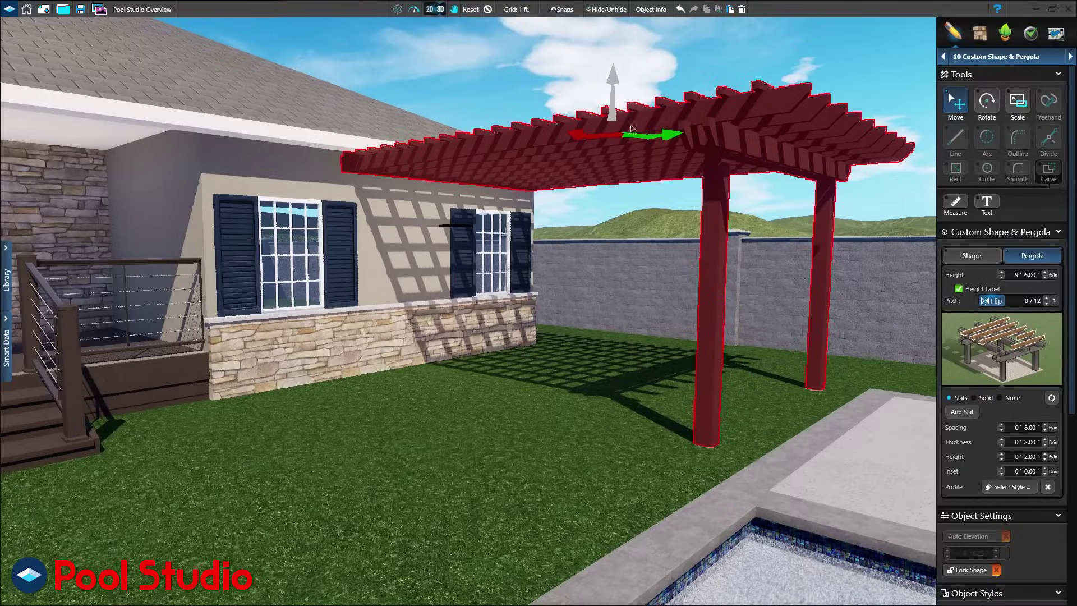
click(996, 361)
click(1002, 372)
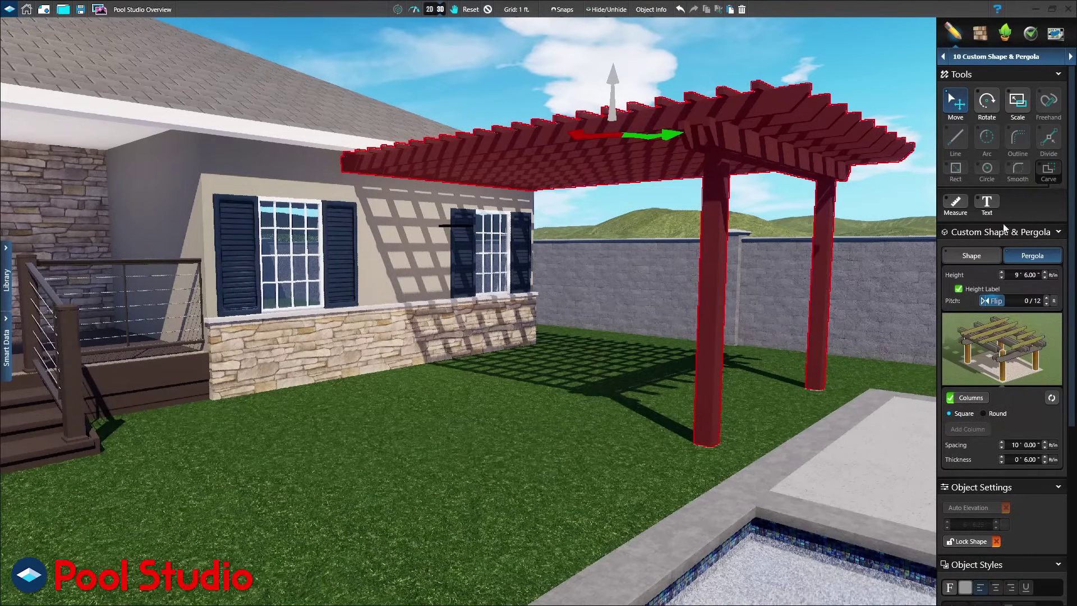
In the Materials stage, try stacked stones on the wall veneer and settle on Ledge Stone.
click(996, 56)
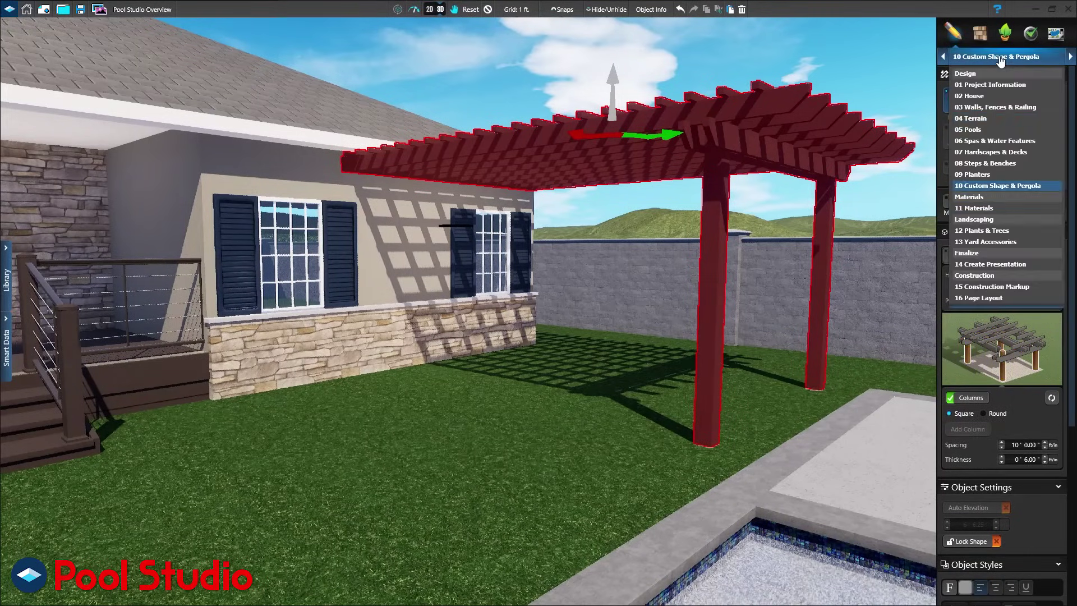
click(978, 208)
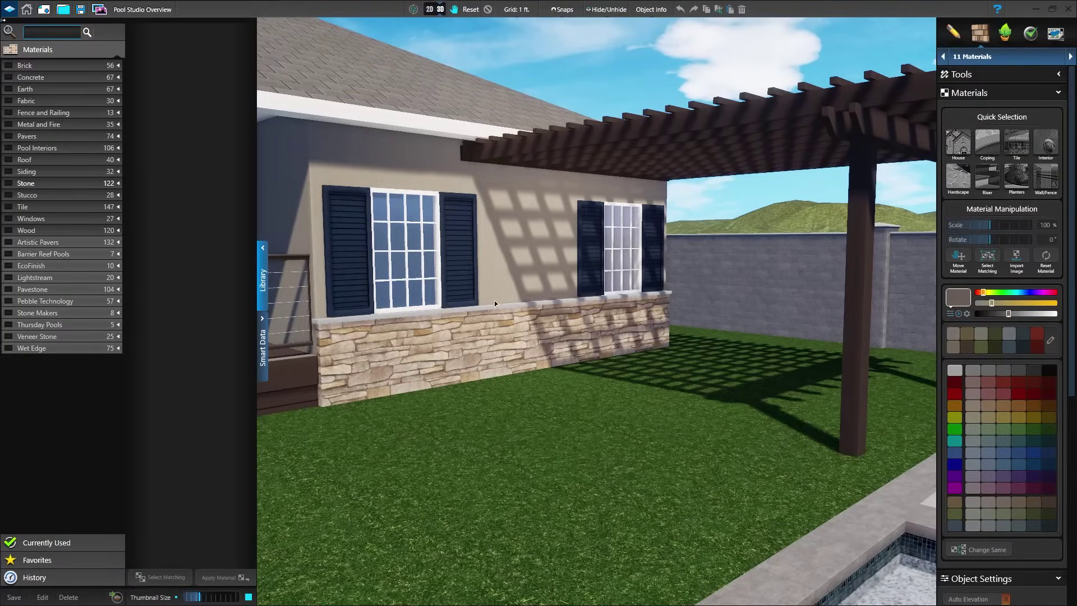
click(486, 321)
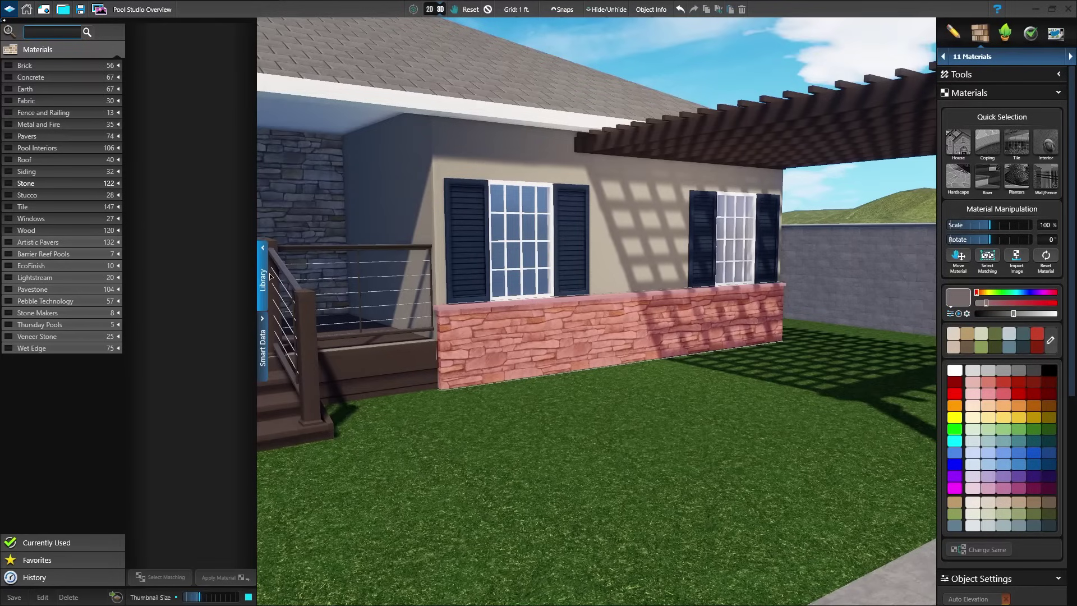
click(119, 184)
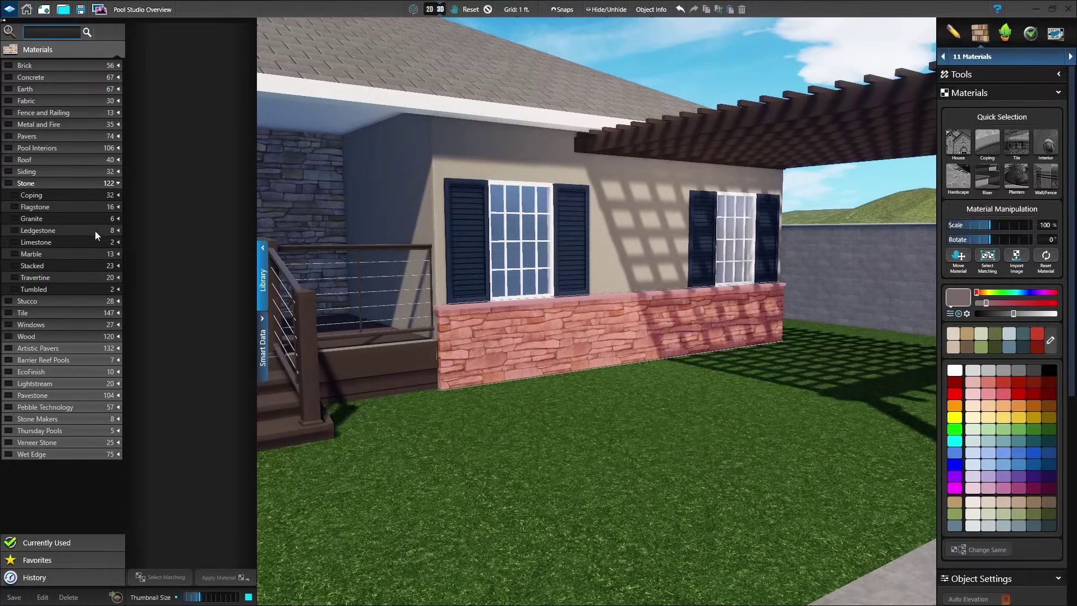
click(33, 265)
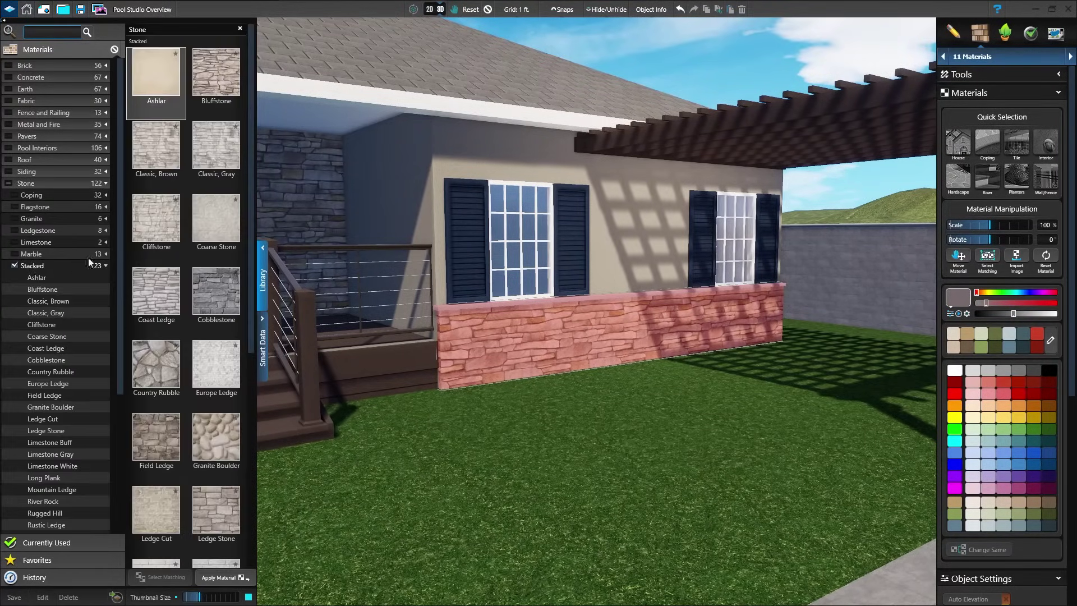
click(216, 229)
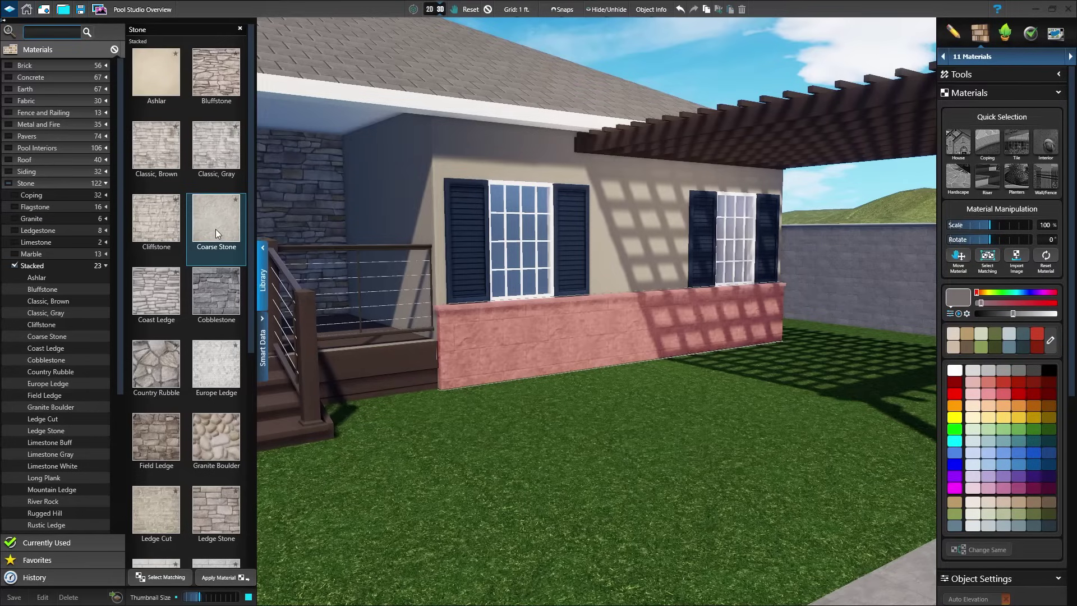
click(158, 437)
click(211, 508)
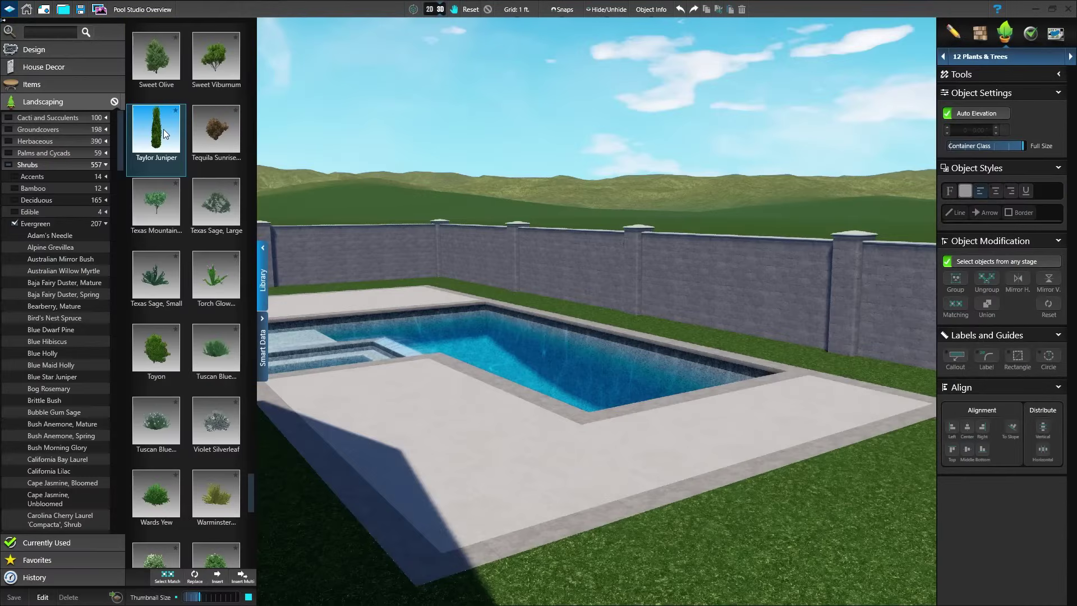
Plant three Taylor Juniper trees along the back wall behind the pool, ending near the right corner.
click(243, 575)
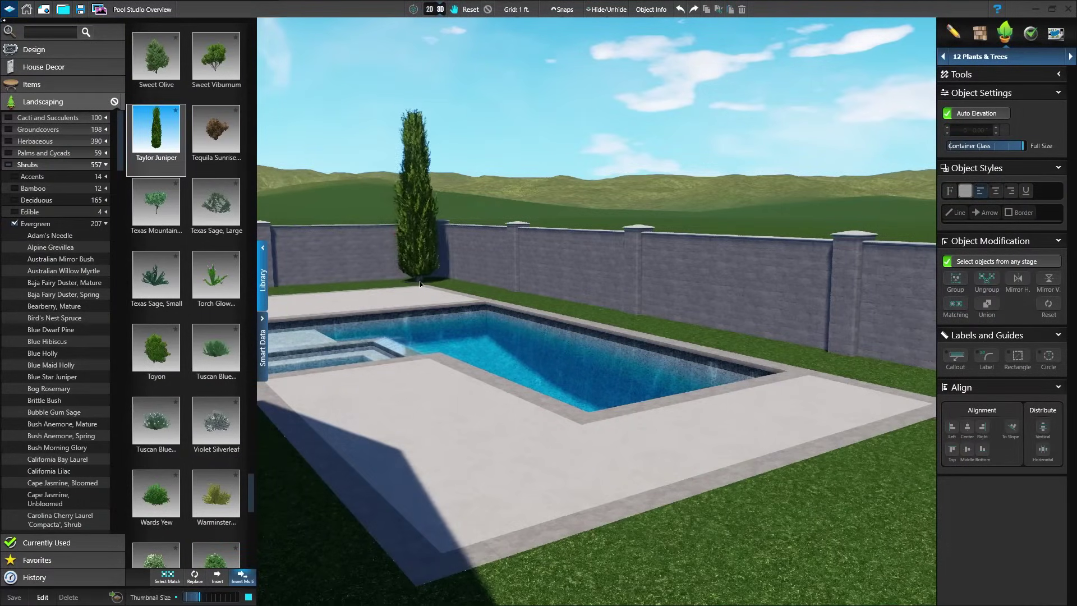
click(420, 281)
click(503, 299)
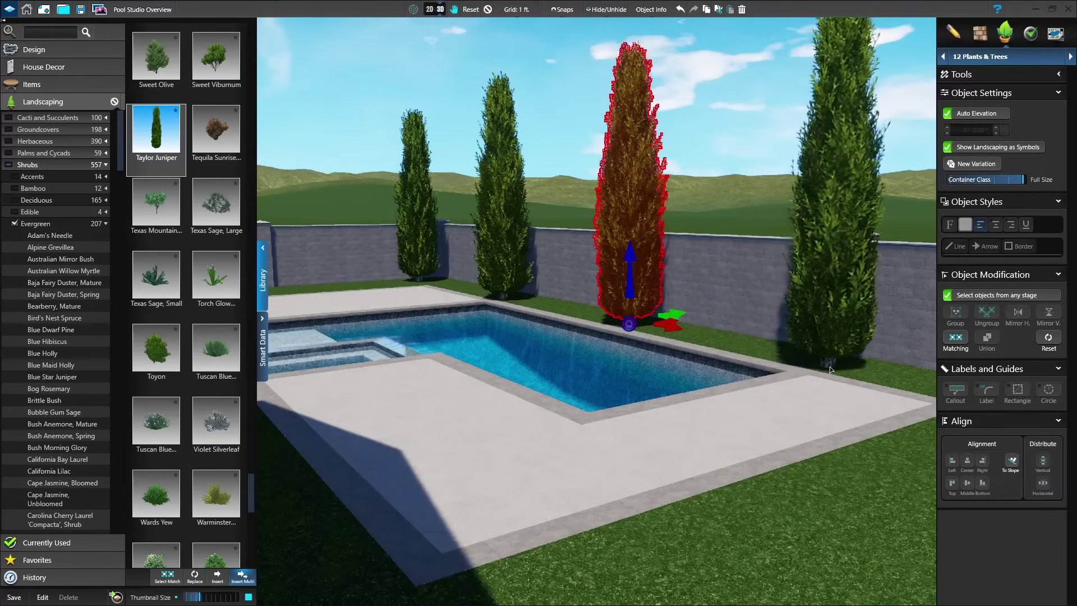
click(830, 366)
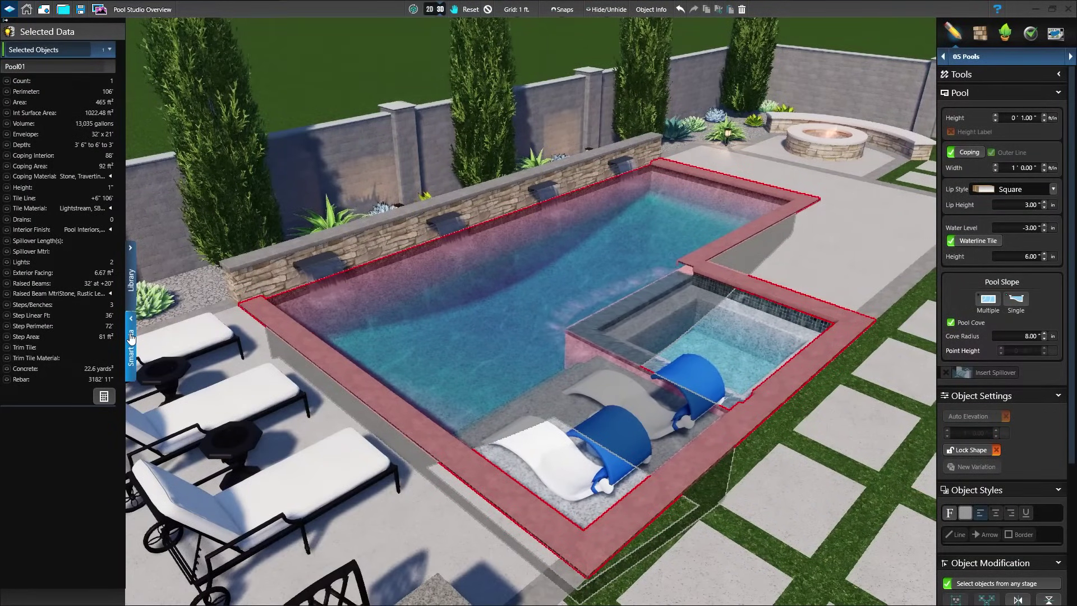
Review the pool's Smart Data quantities: 465 ft² area, 22.6 yards³ concrete, 3182 ft 11 in rebar.
mouse_move(98, 102)
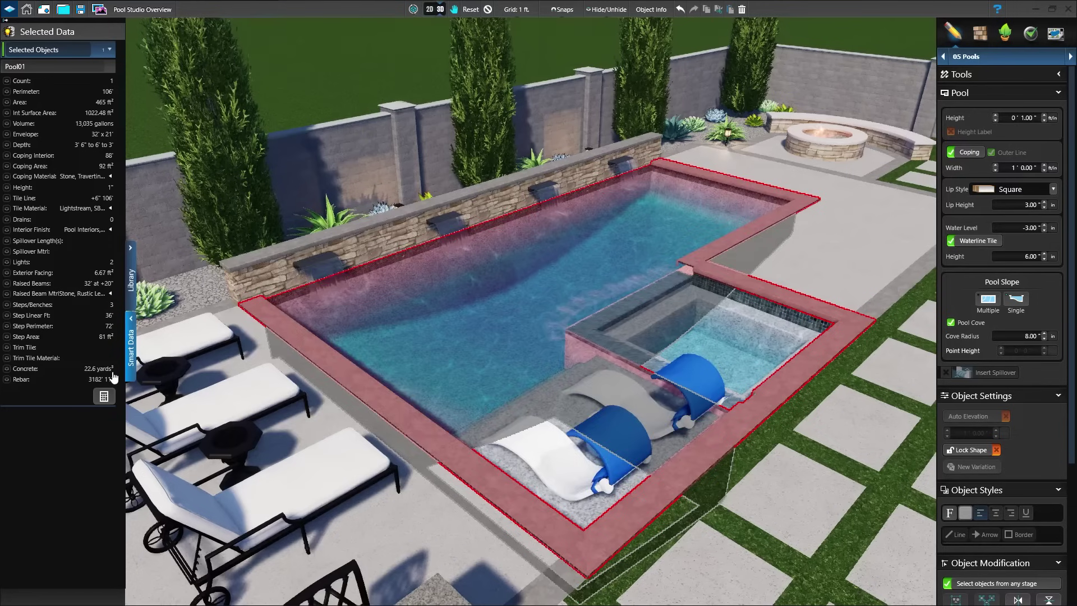
mouse_move(99, 373)
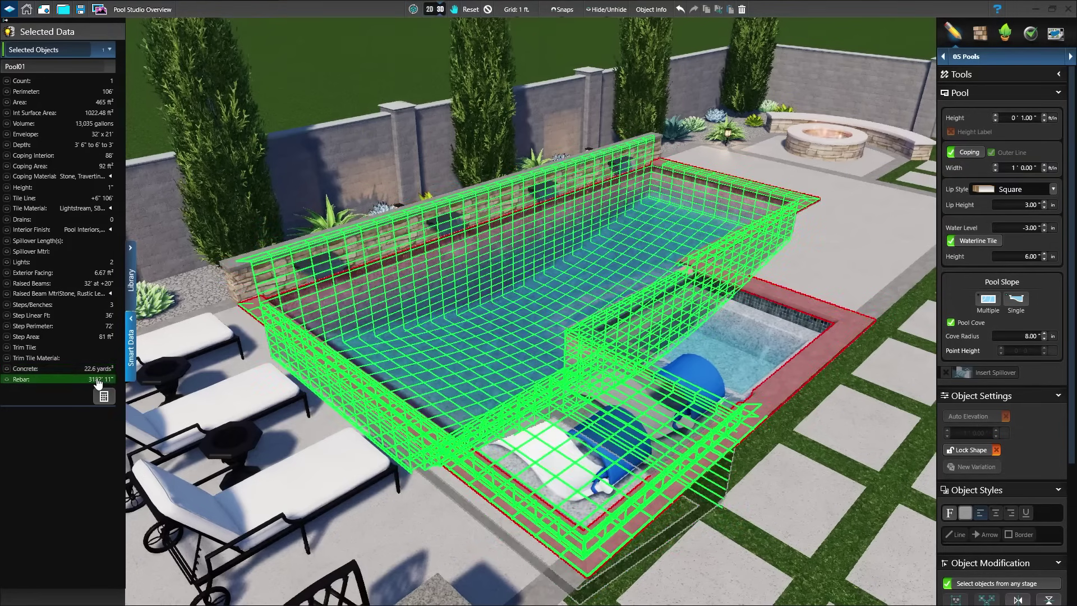